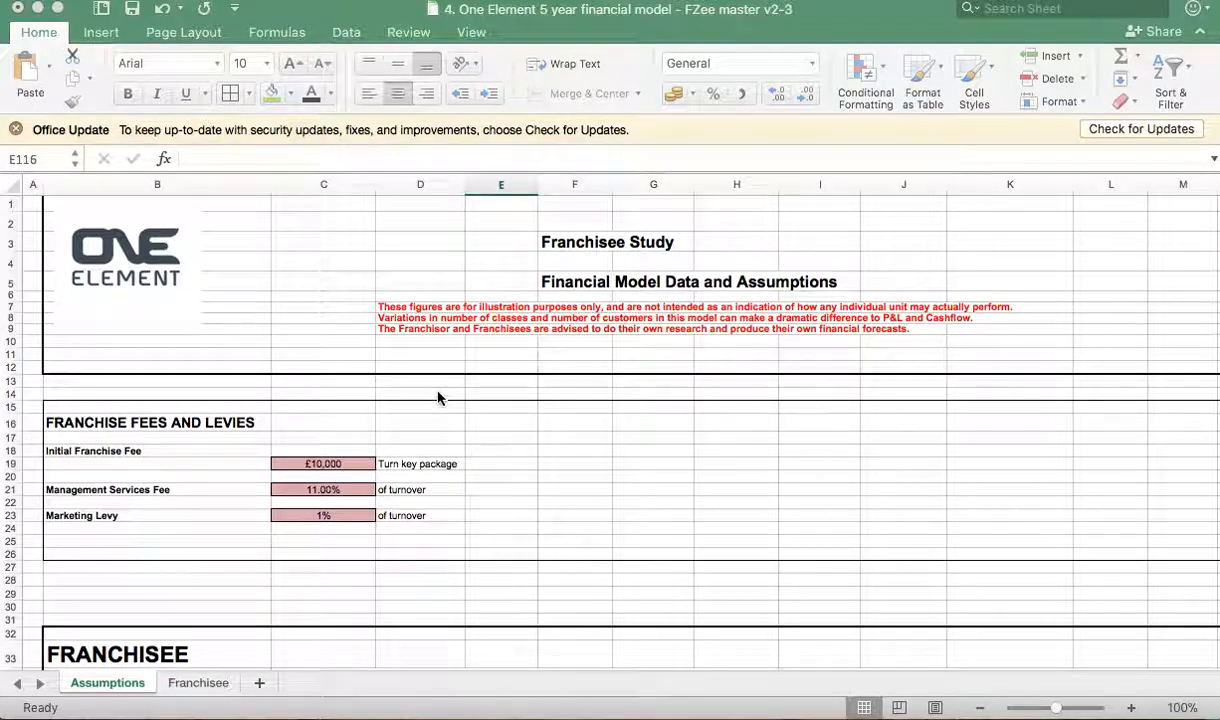
Set the office equipment and computer cost under additional set-up costs to £1,200
scroll(435, 398, down, 1)
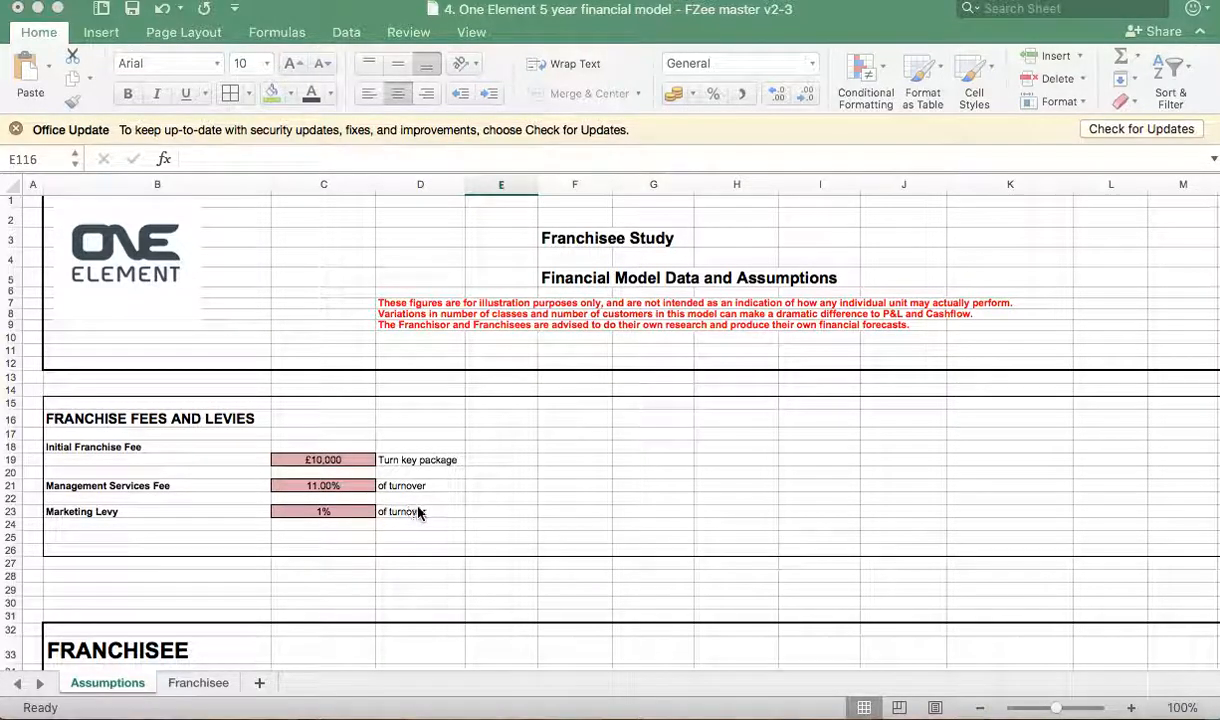
scroll(451, 515, down, 10)
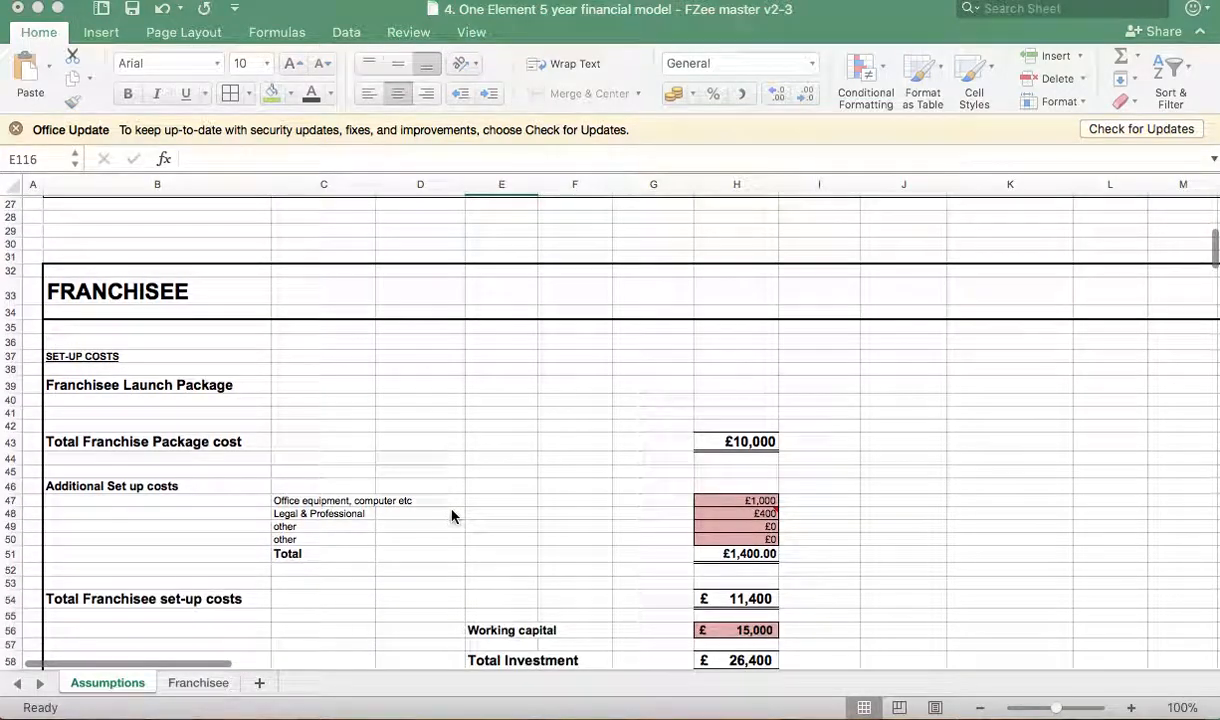
scroll(451, 515, down, 3)
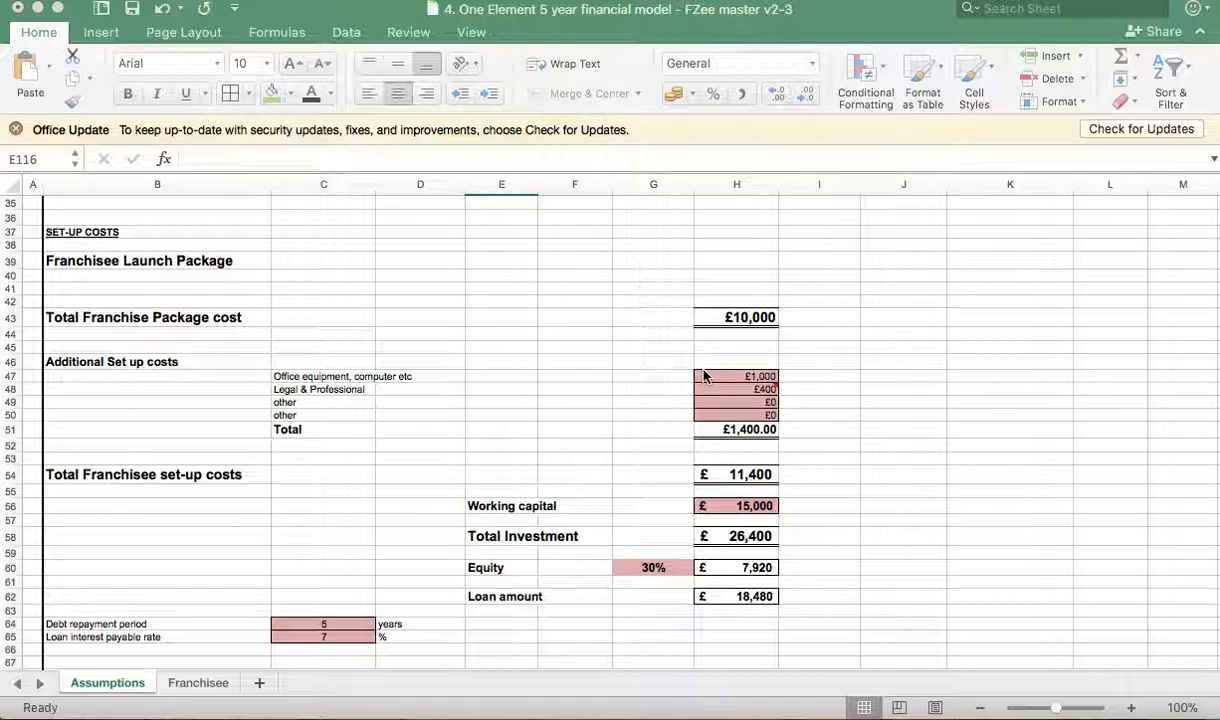
click(769, 376)
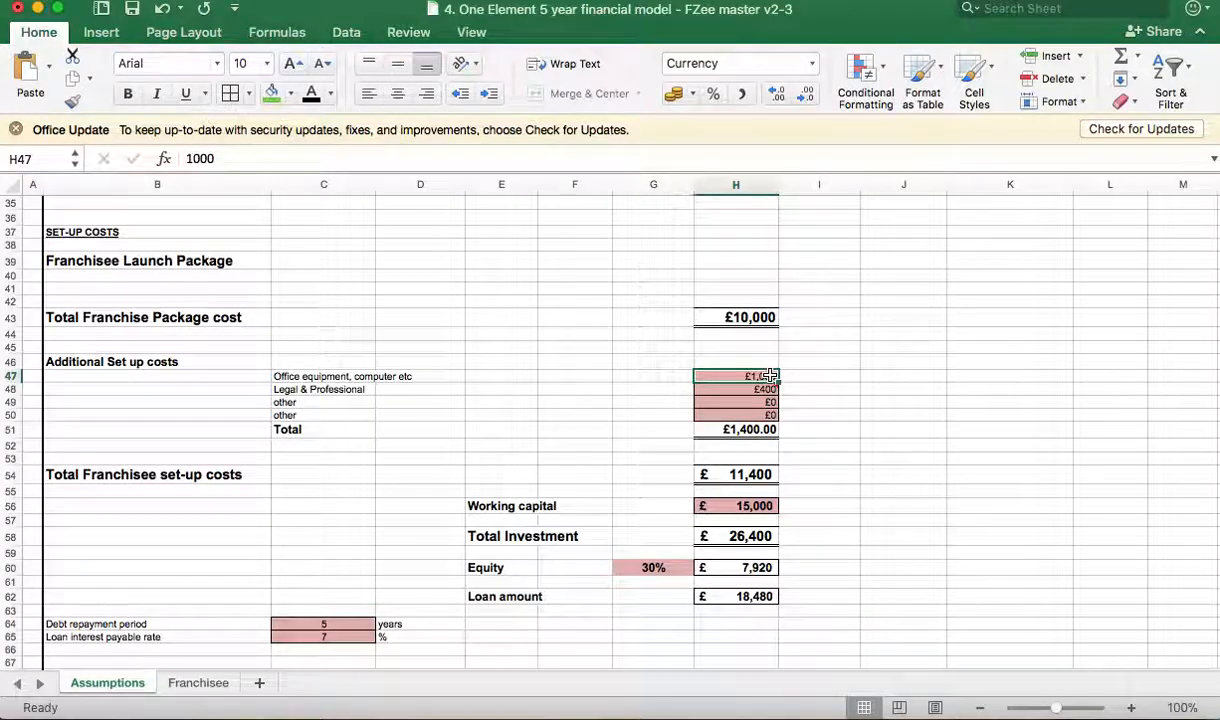
text(1,200)
key(Return)
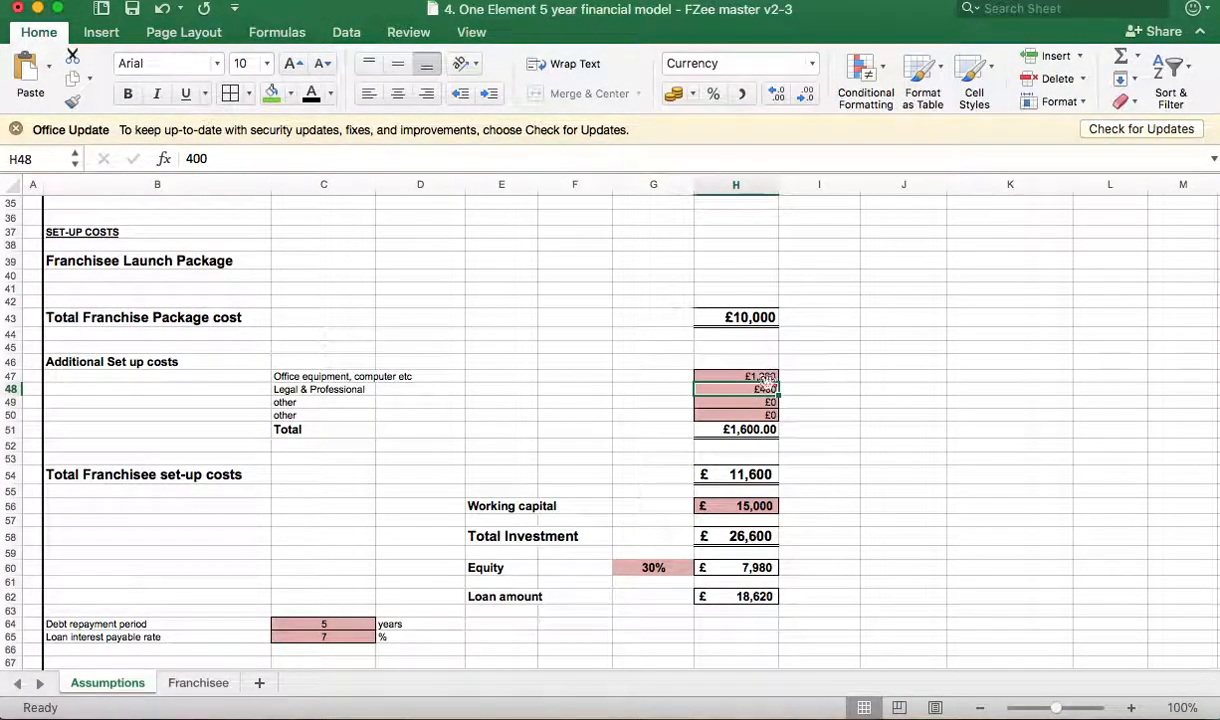
Check how the additional set-up costs total and the total franchisee set-up costs are calculated
mouse_move(766, 390)
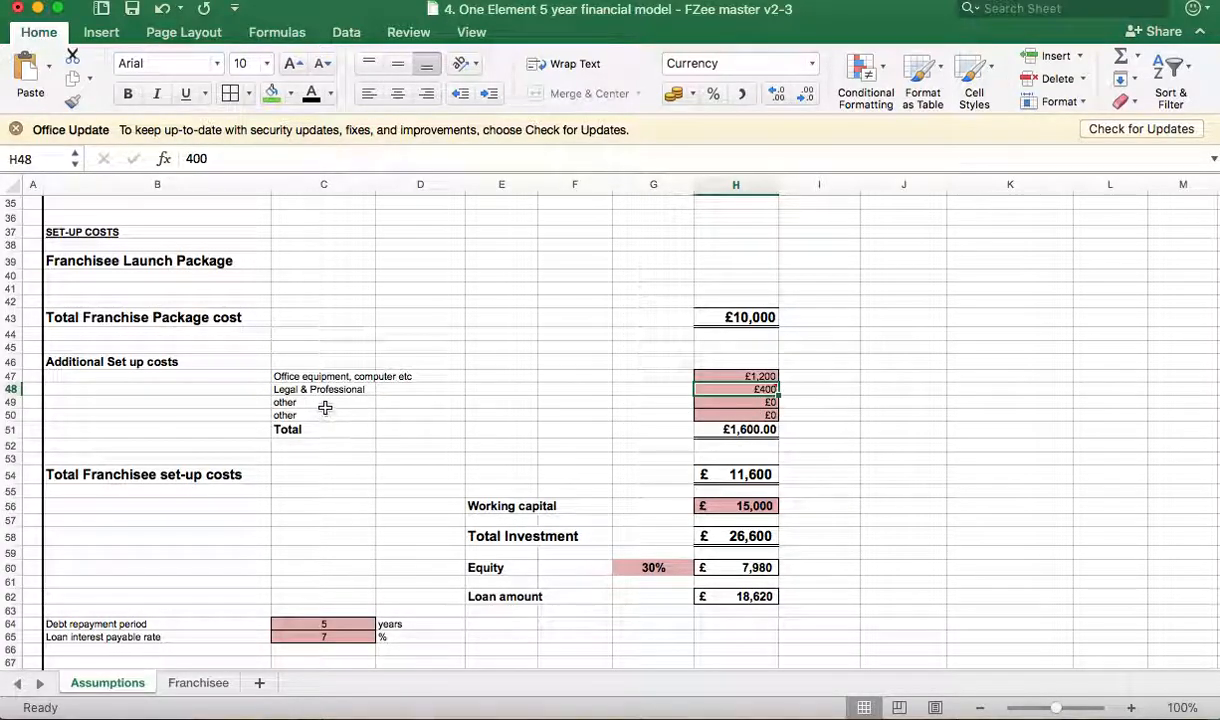
click(760, 429)
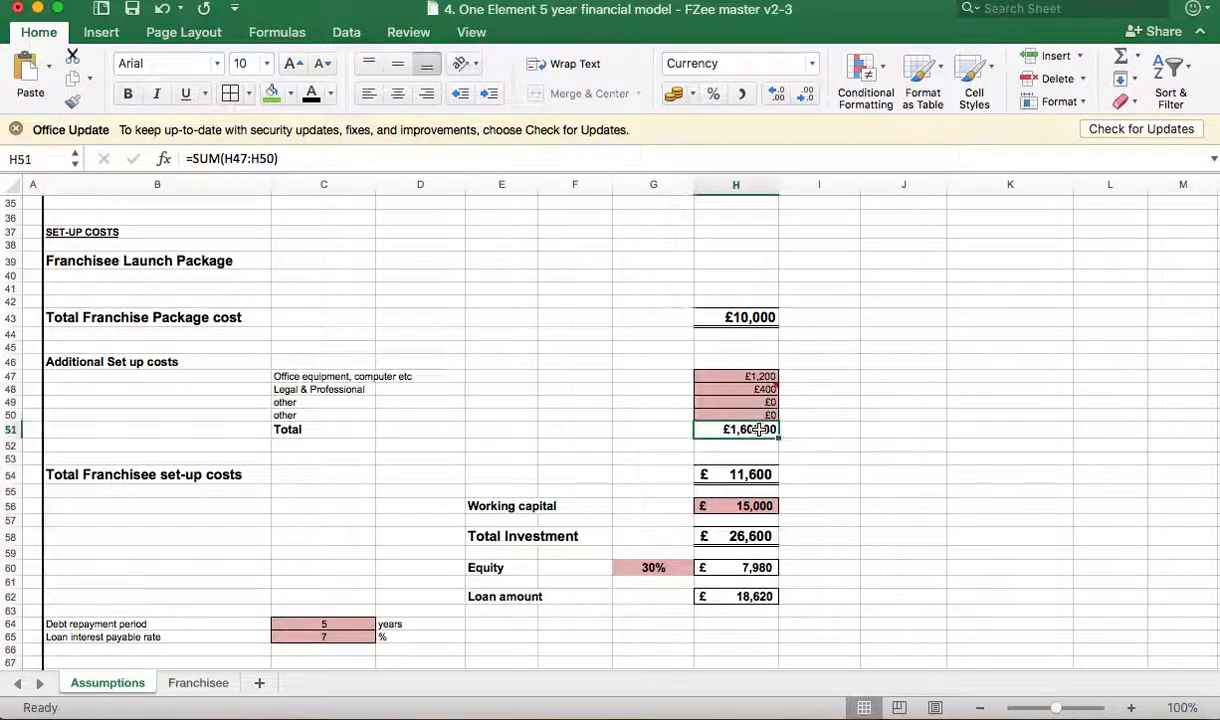
click(740, 478)
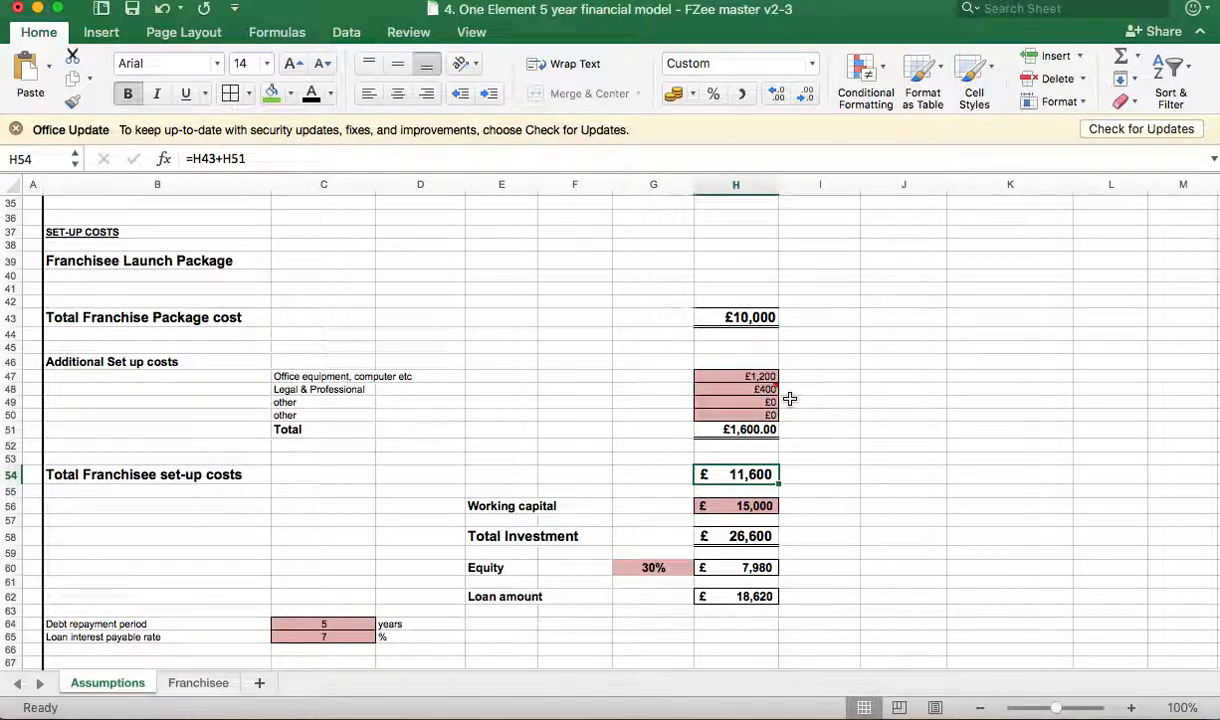
Set the working capital to £5,000
click(751, 505)
text(5000)
key(Return)
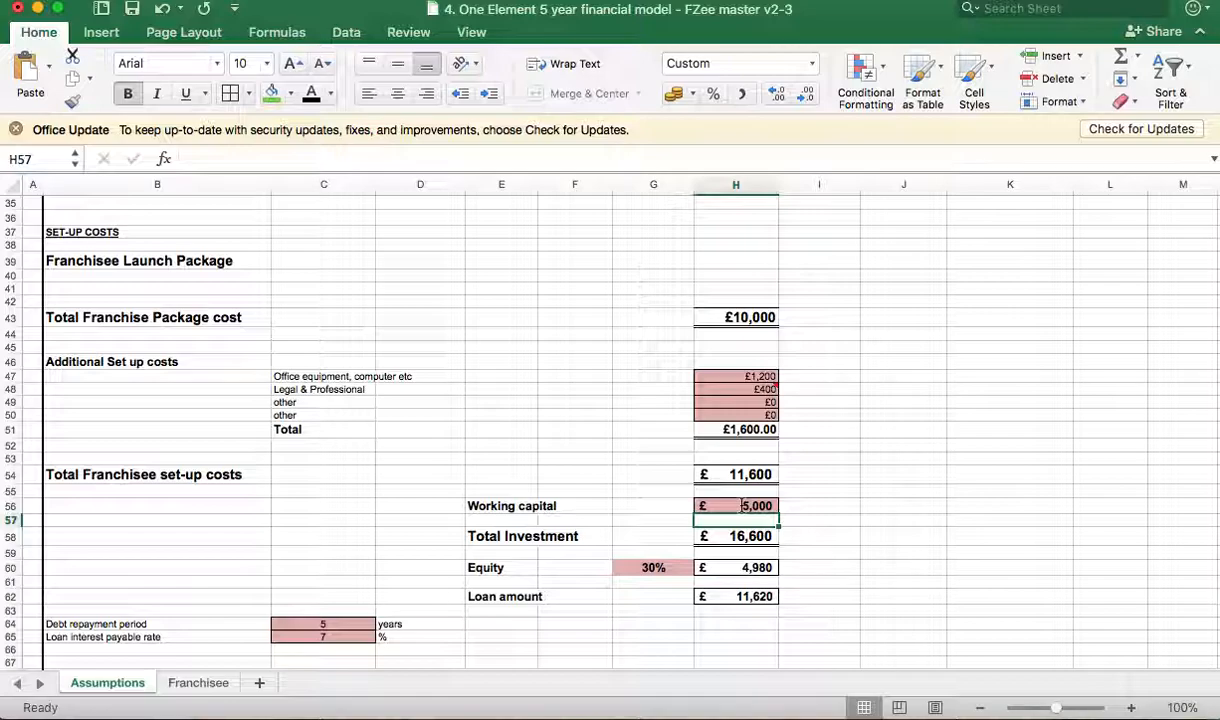
Set the working capital to £10,000 and check the Total Investment calculation
click(745, 505)
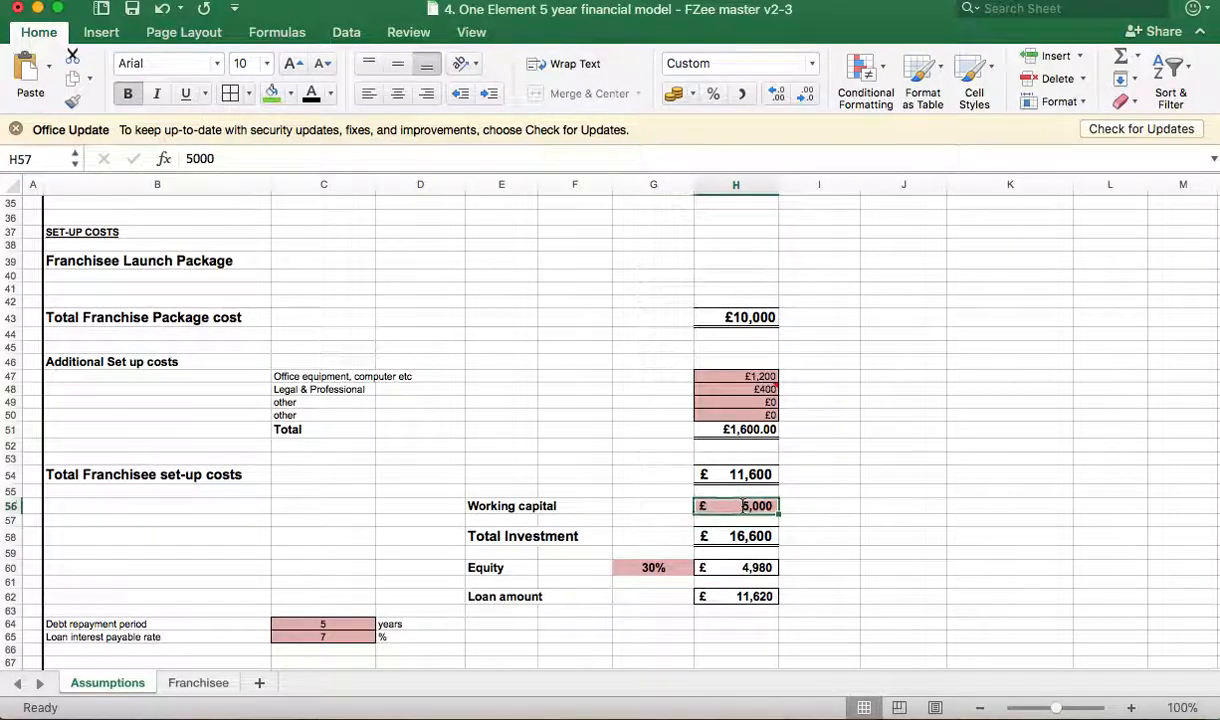
click(185, 158)
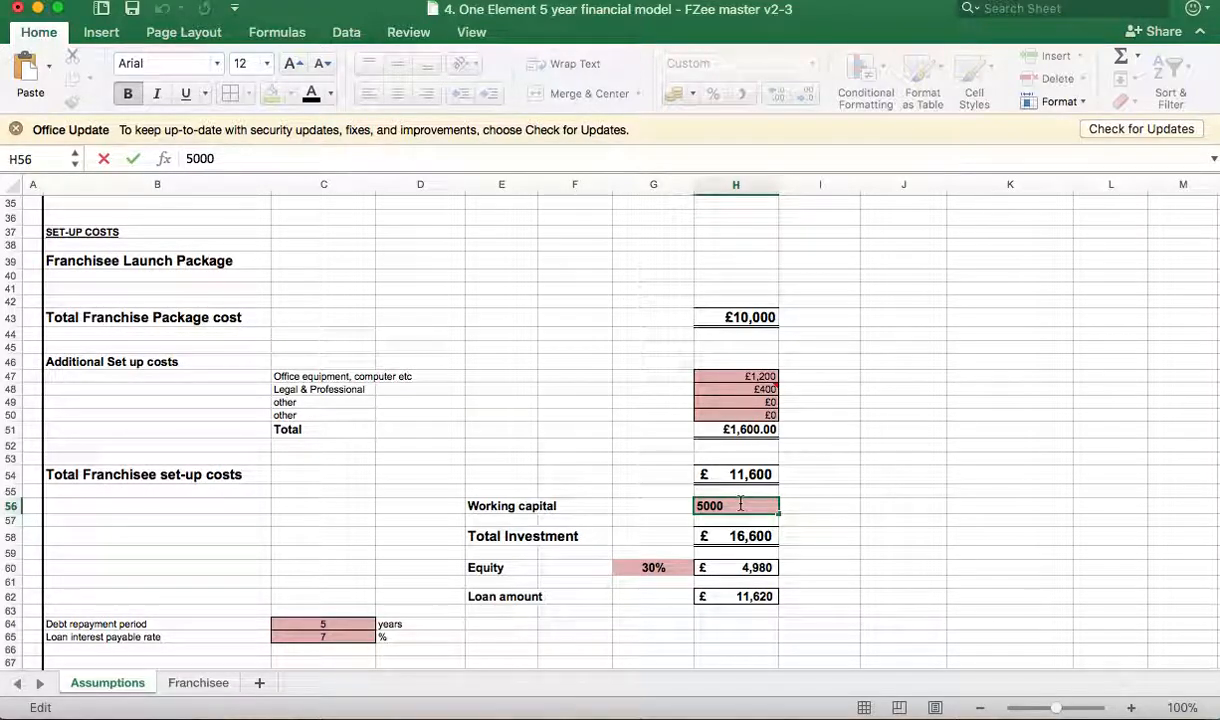
text(1)
key(Delete)
text(0)
key(Return)
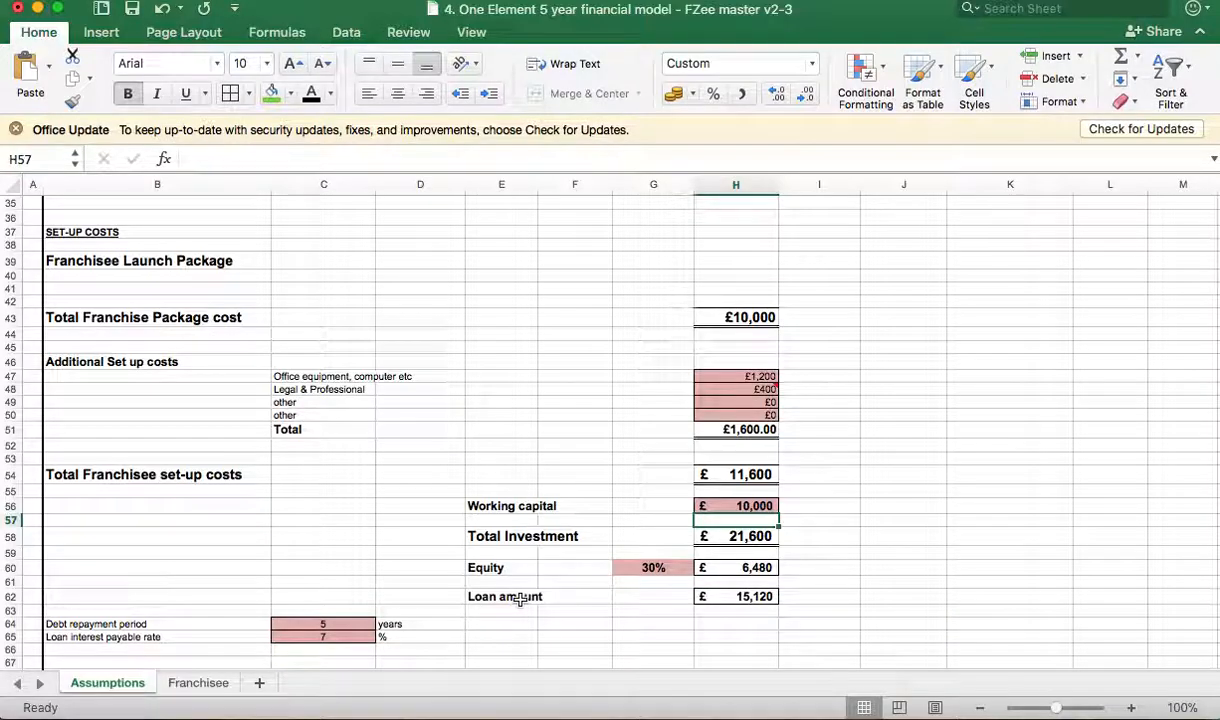
click(762, 538)
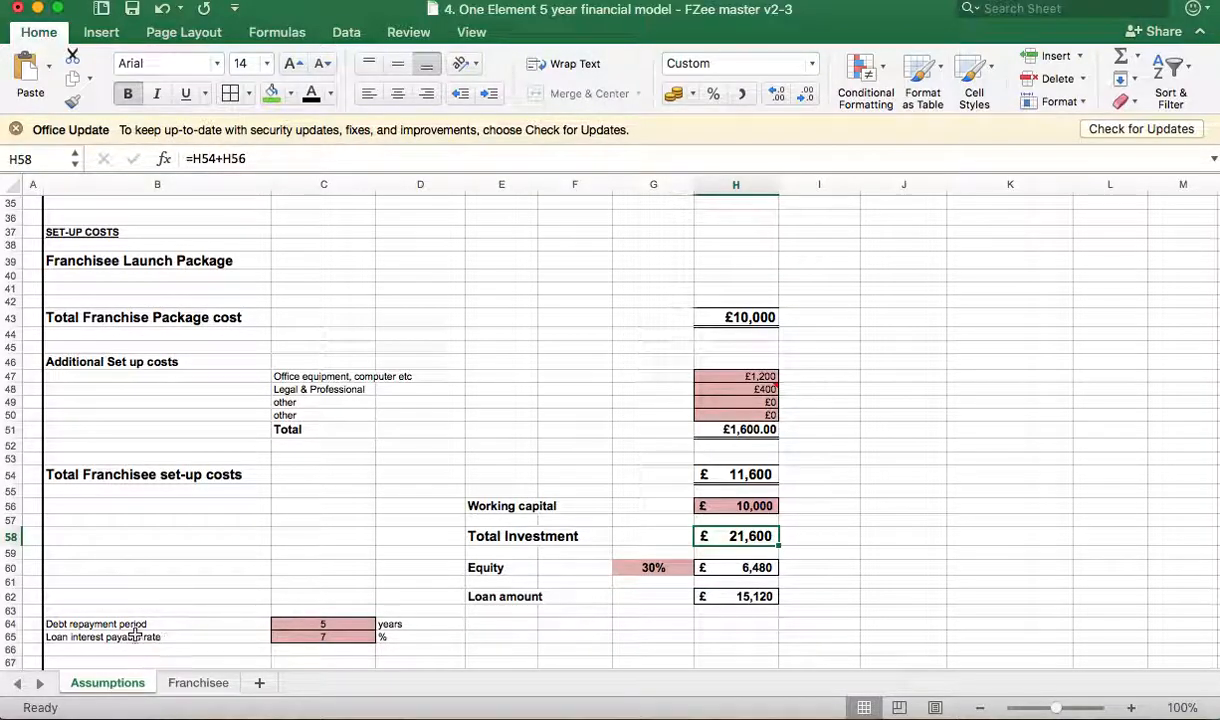
Enter a headcount of 1 in Years 1 to 5 for the second "other" payroll role, in row 78
scroll(260, 594, down, 3)
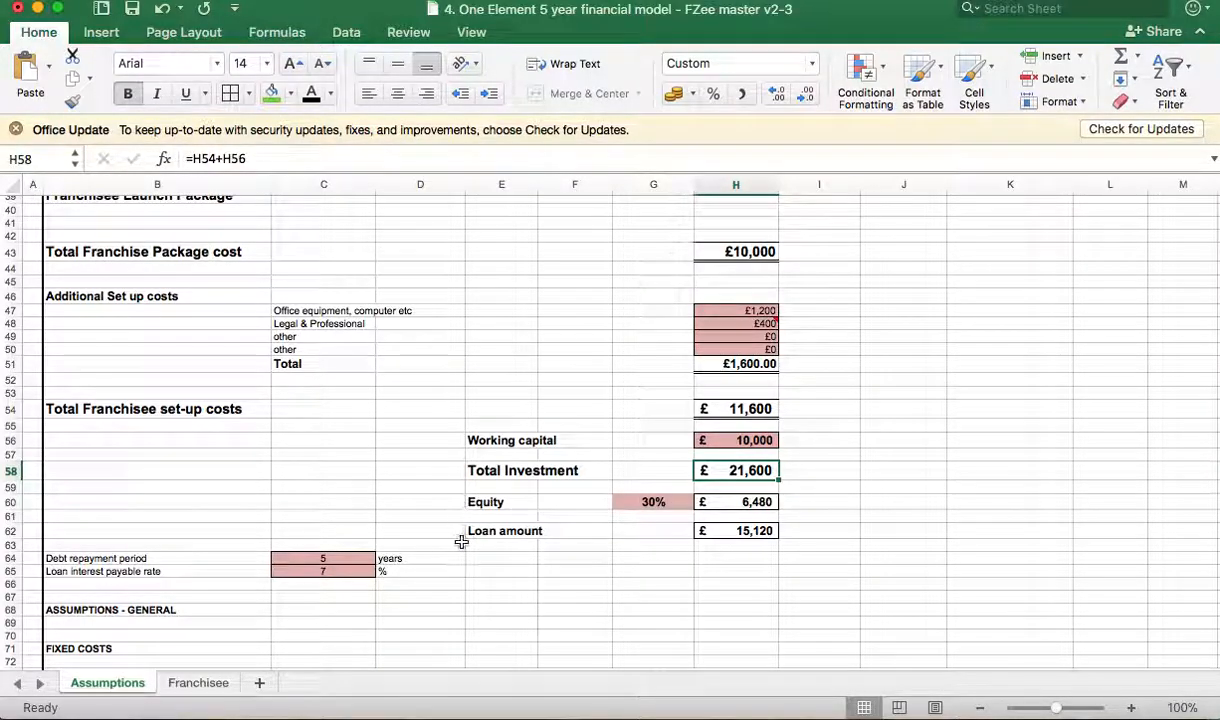
scroll(515, 578, down, 3)
scroll(515, 578, down, 18)
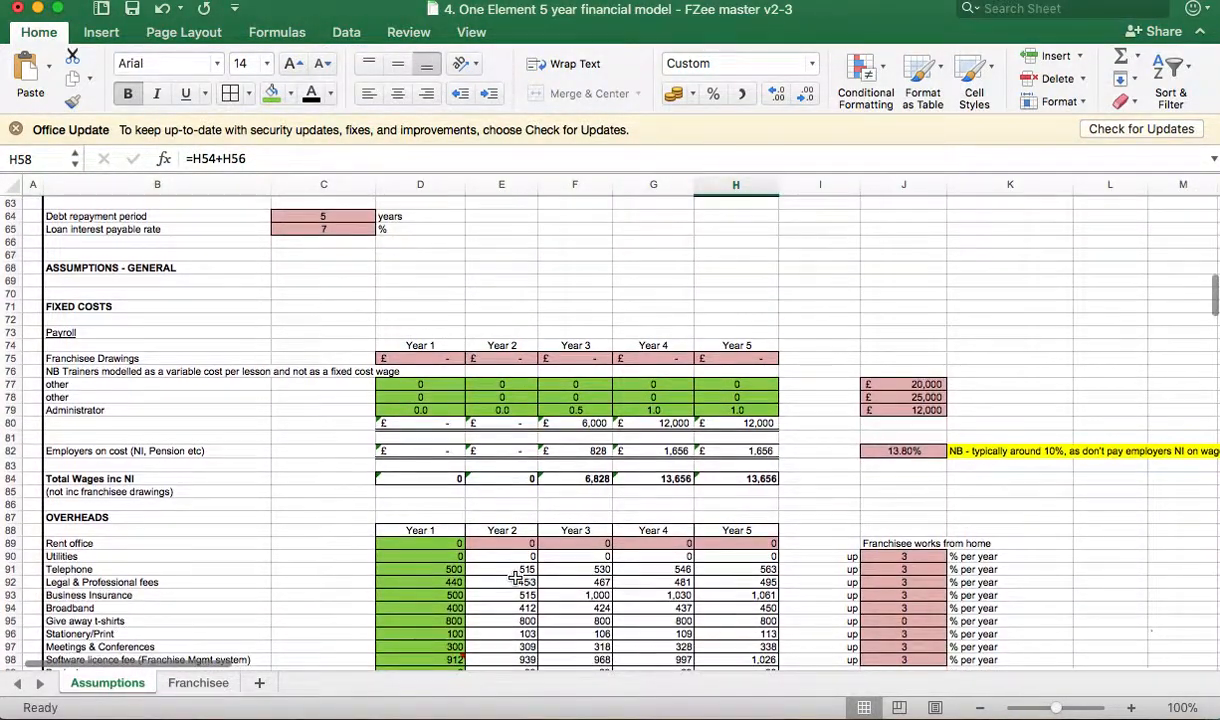
scroll(515, 578, up, 10)
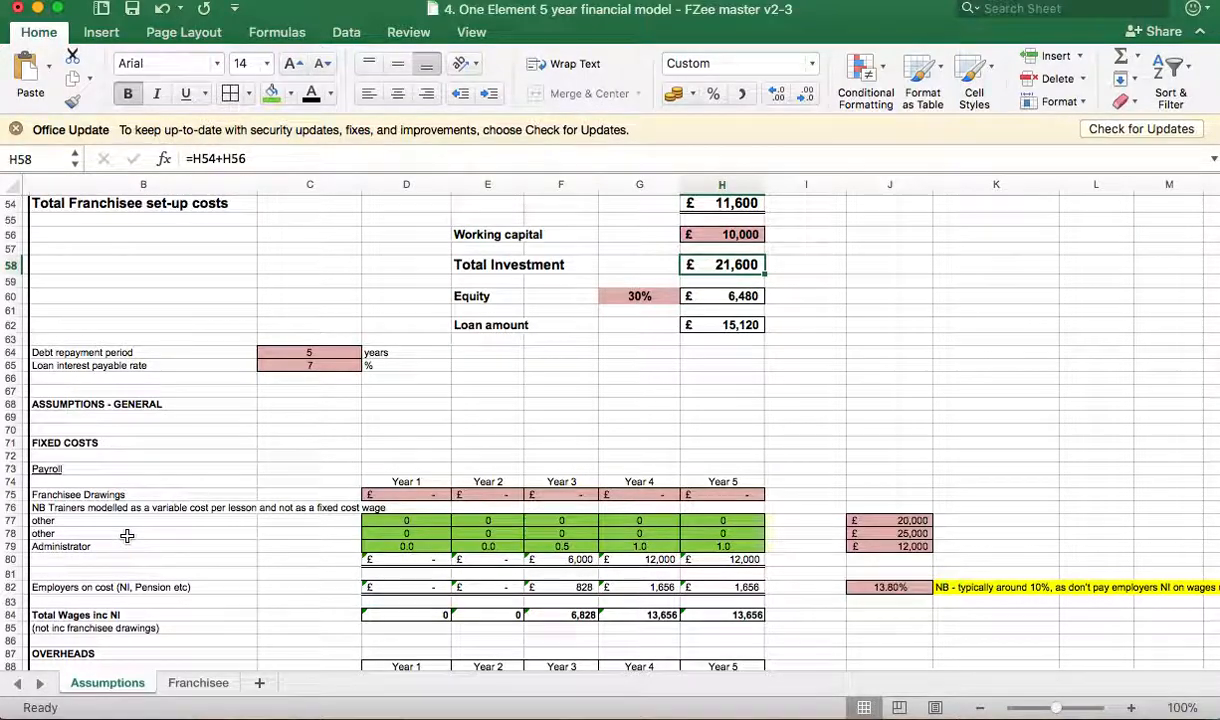
click(408, 531)
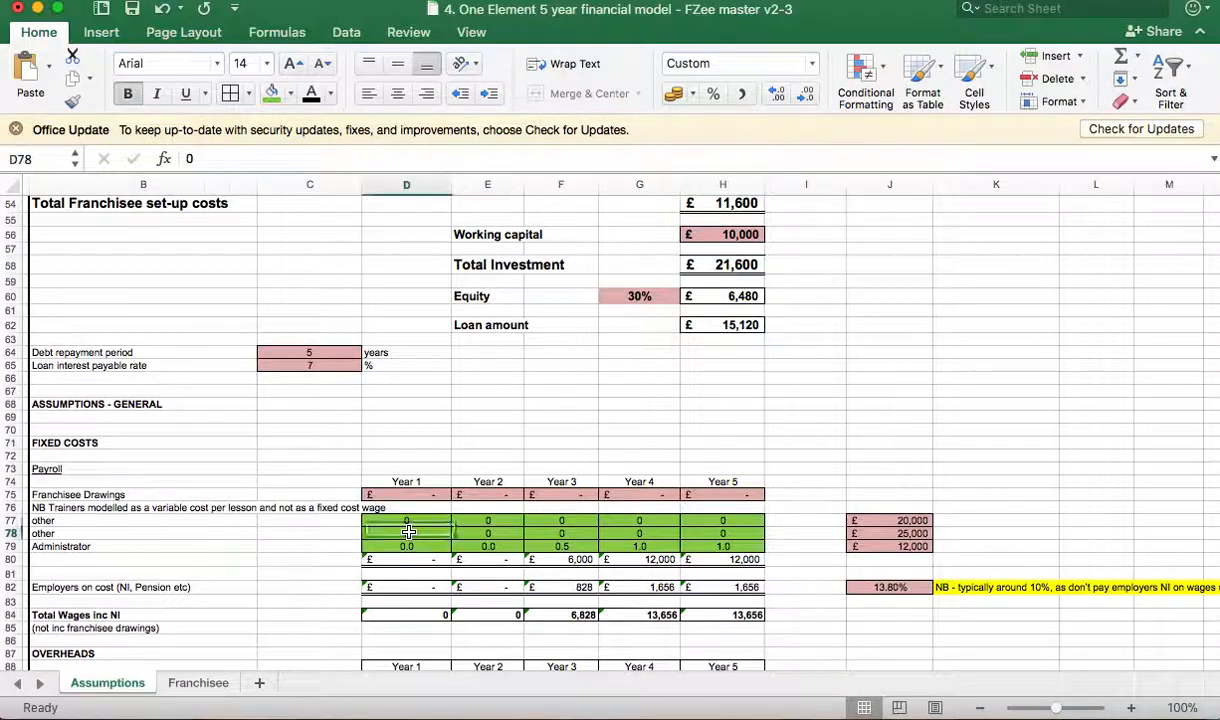
text(1)
key(Tab)
text(1)
key(Tab)
text(1)
key(Tab)
text(1)
key(Tab)
text(1)
key(Tab)
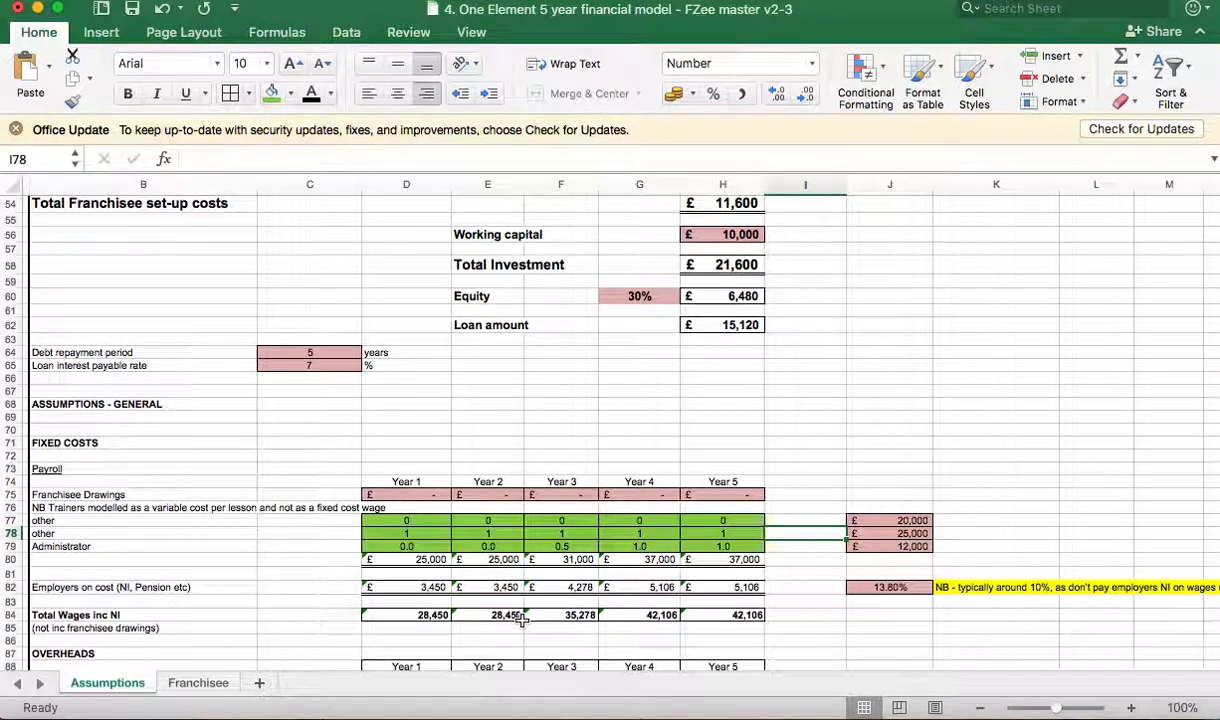
Reset the headcount of the "other" payroll role in row 78 to 0 for Years 1 to 5
click(402, 532)
key(super+e)
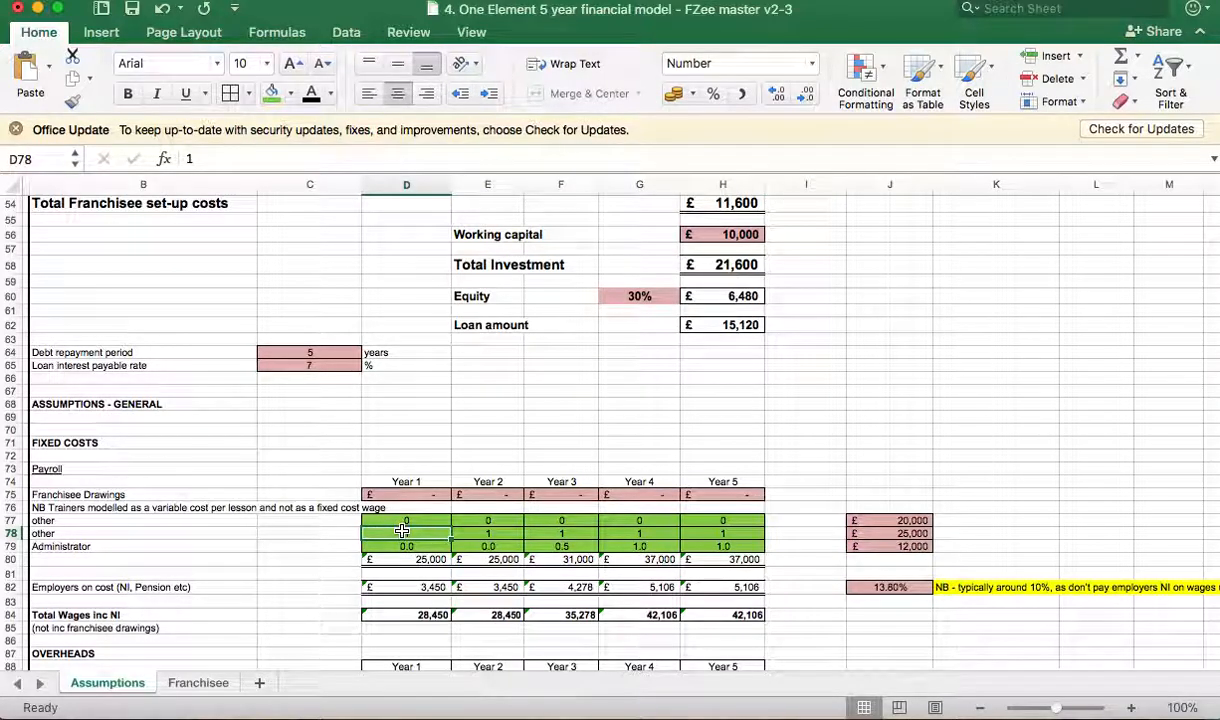
text(0)
key(Tab)
text(0)
key(Tab)
text(0)
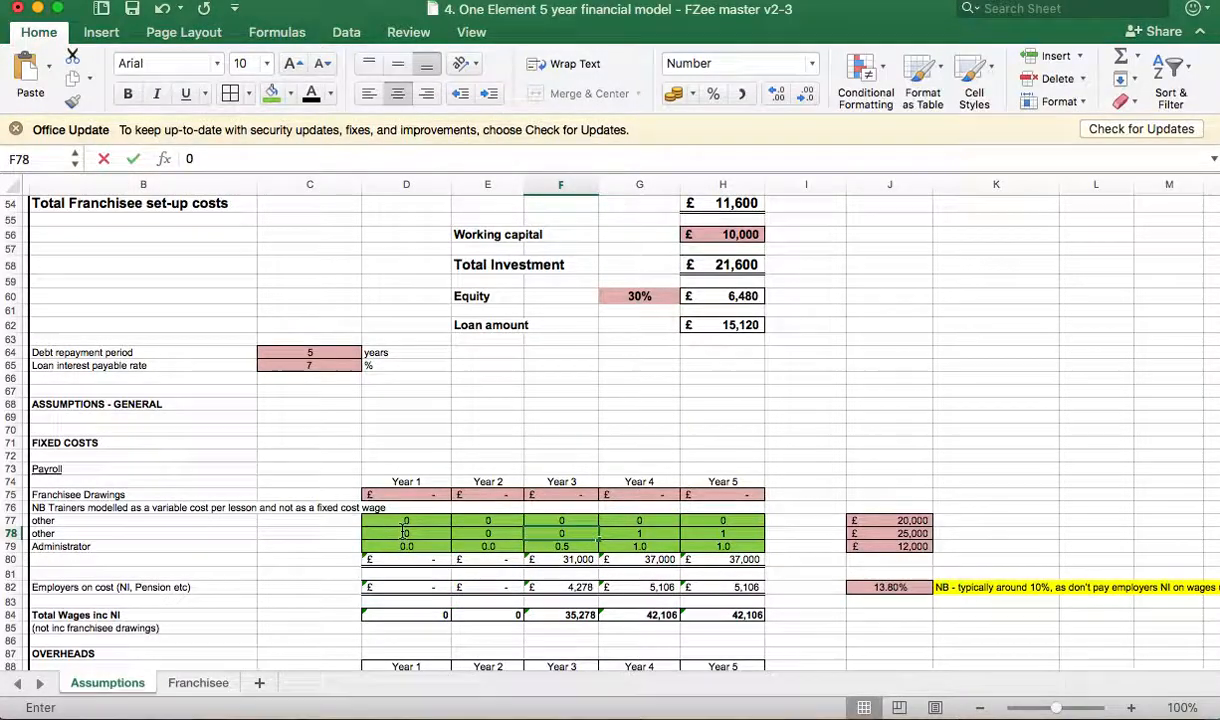
key(Tab)
text(0)
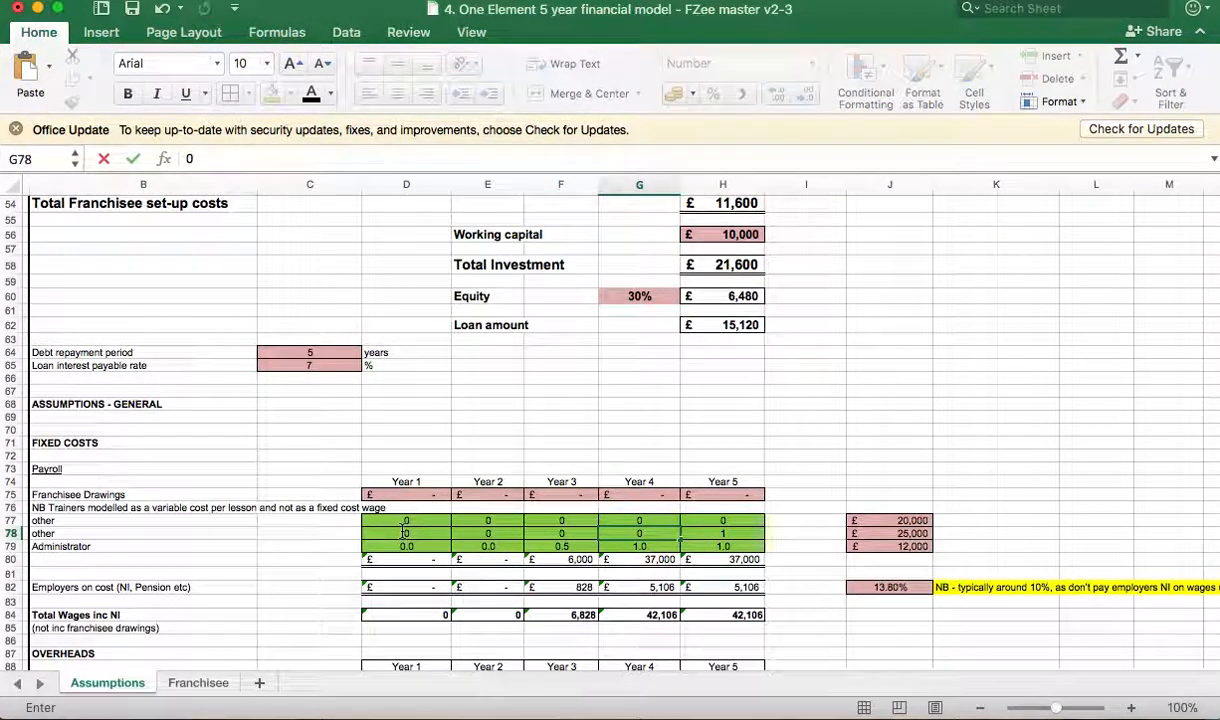
key(Tab)
text(0)
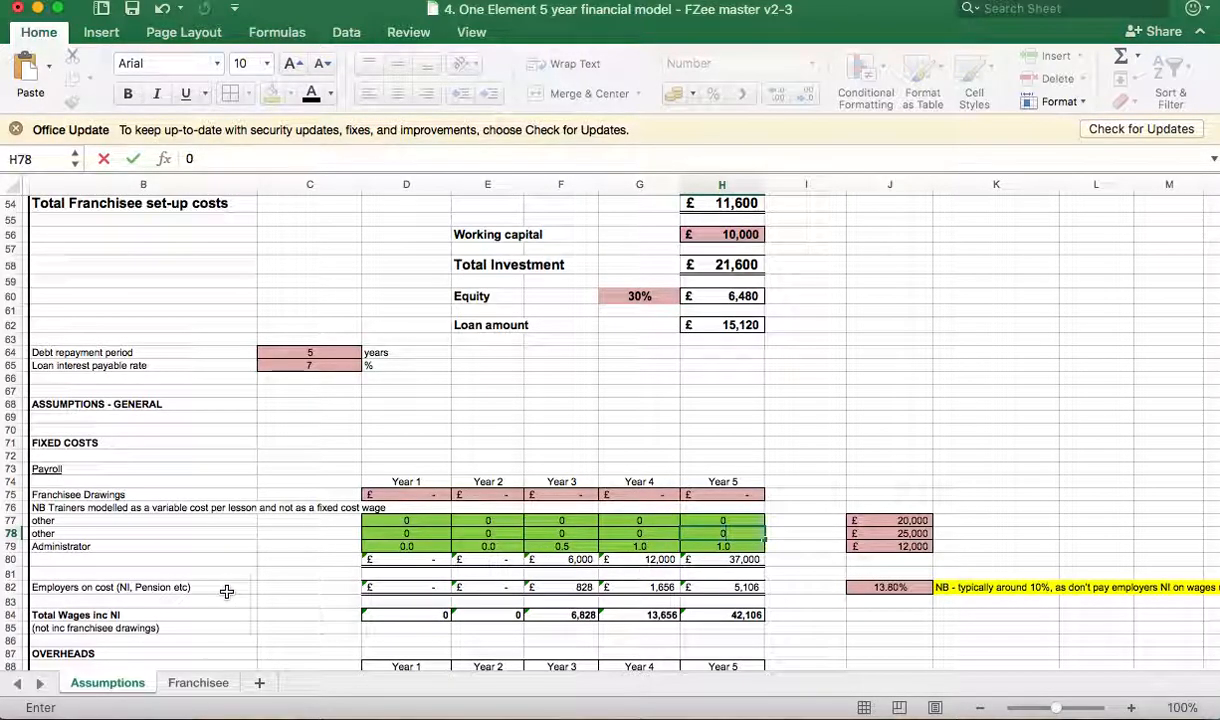
click(557, 614)
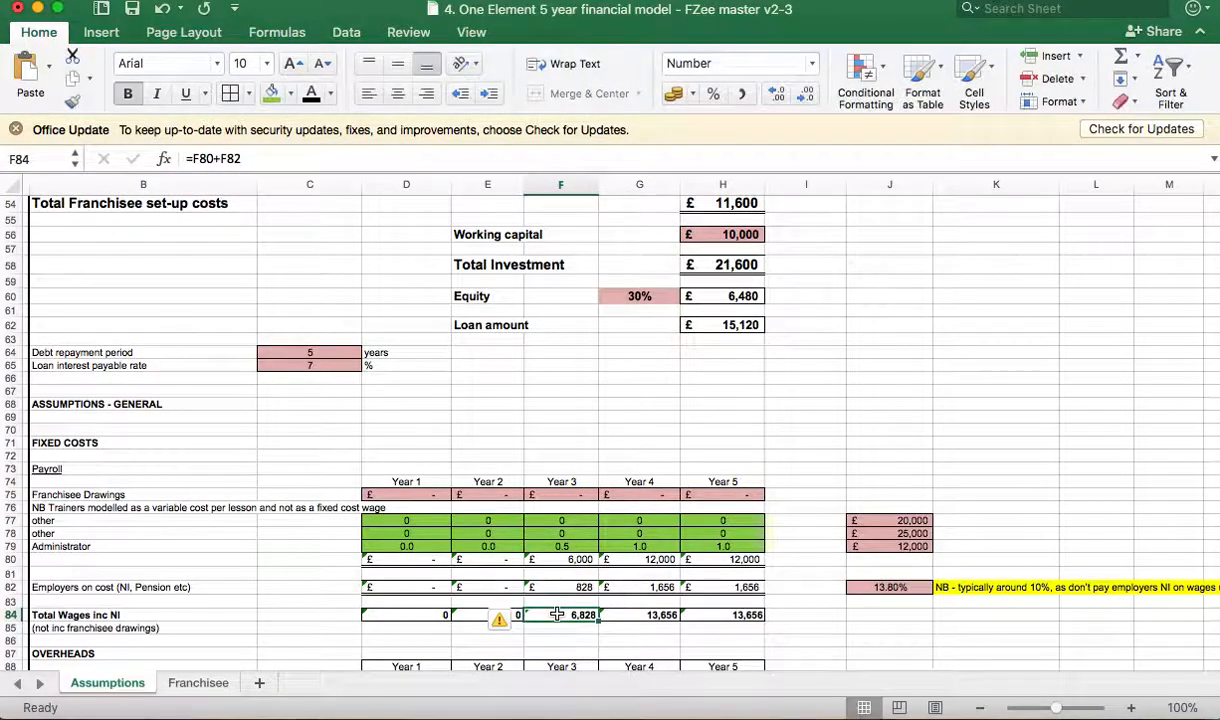
Examine the Total Wages inc NI row and the overhead rows from Telephone through Meetings & Conferences
click(12, 614)
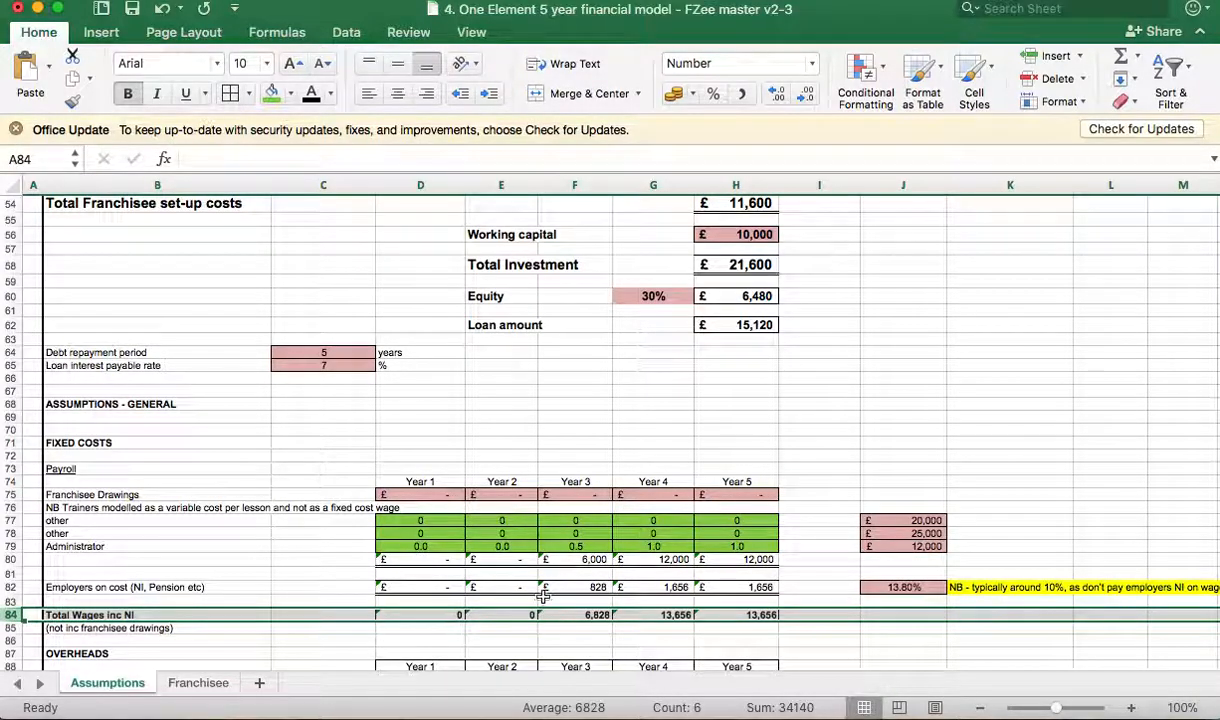
scroll(324, 638, down, 6)
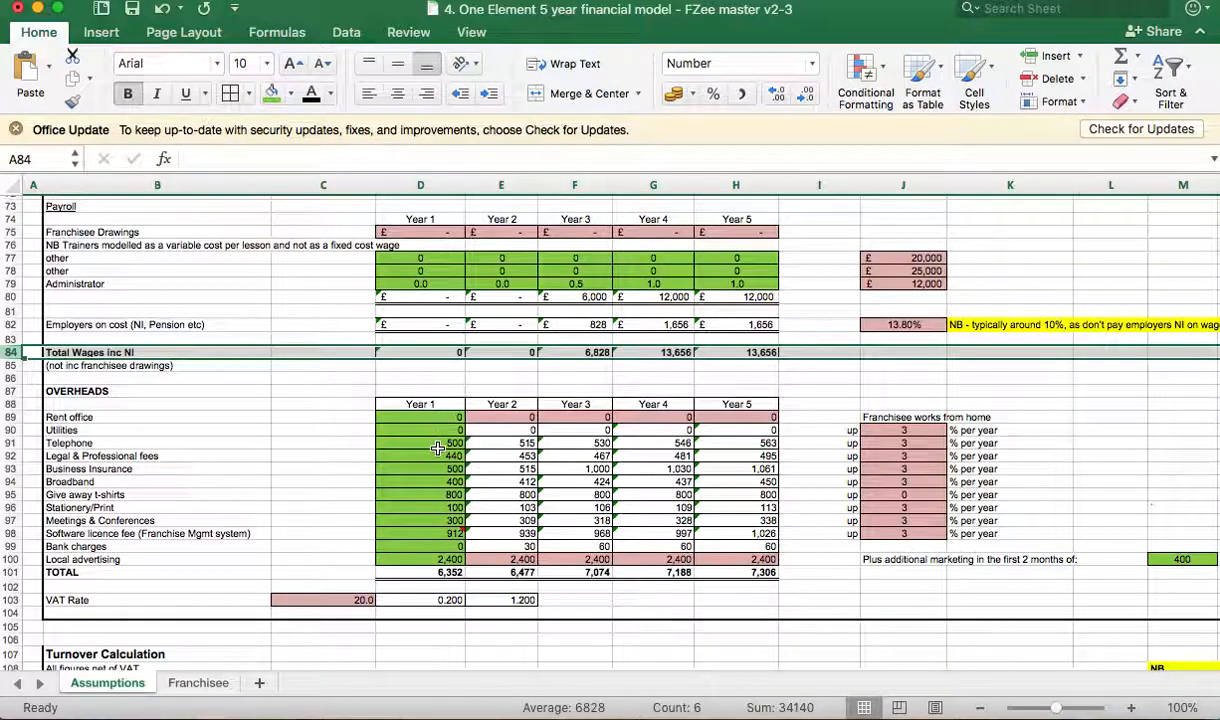
click(436, 443)
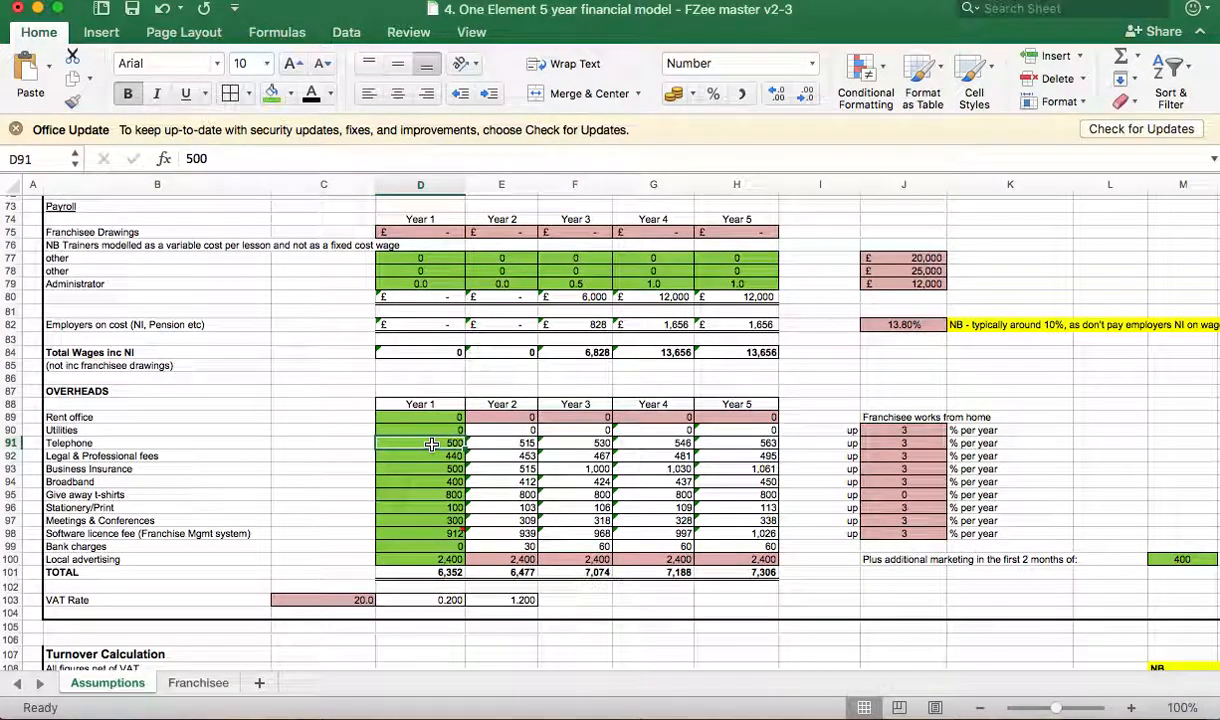
click(12, 443)
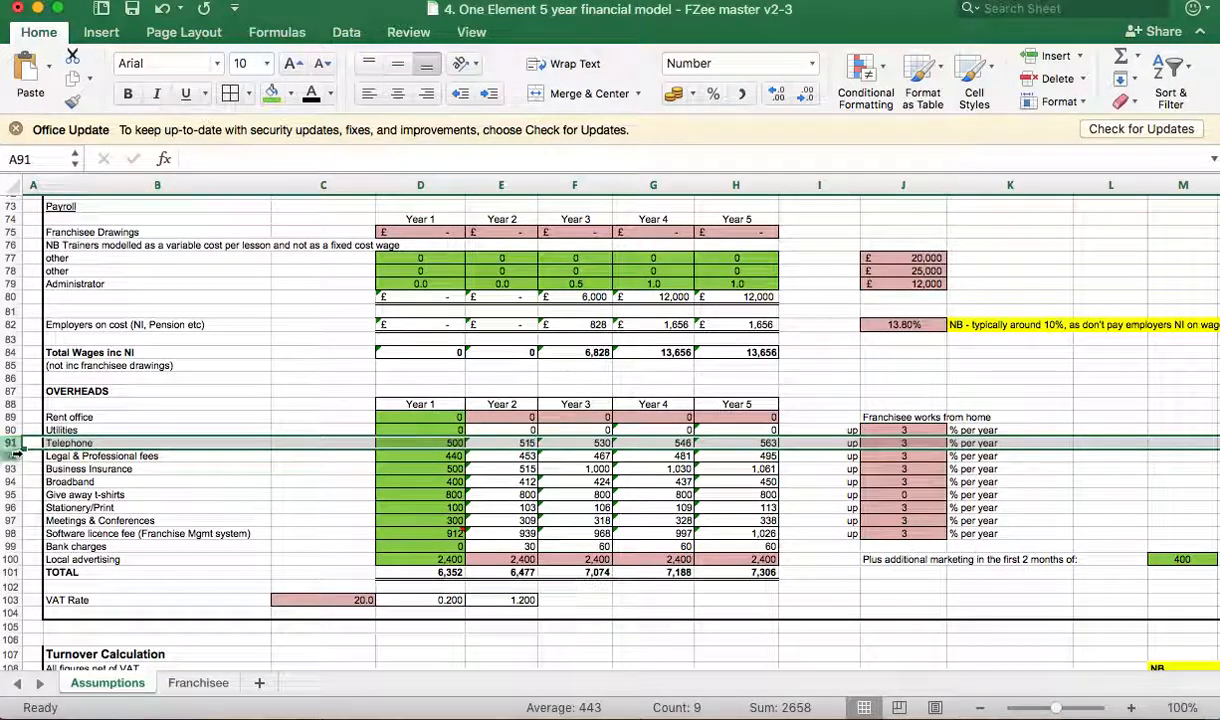
drag(14, 447, 12, 450)
click(12, 455)
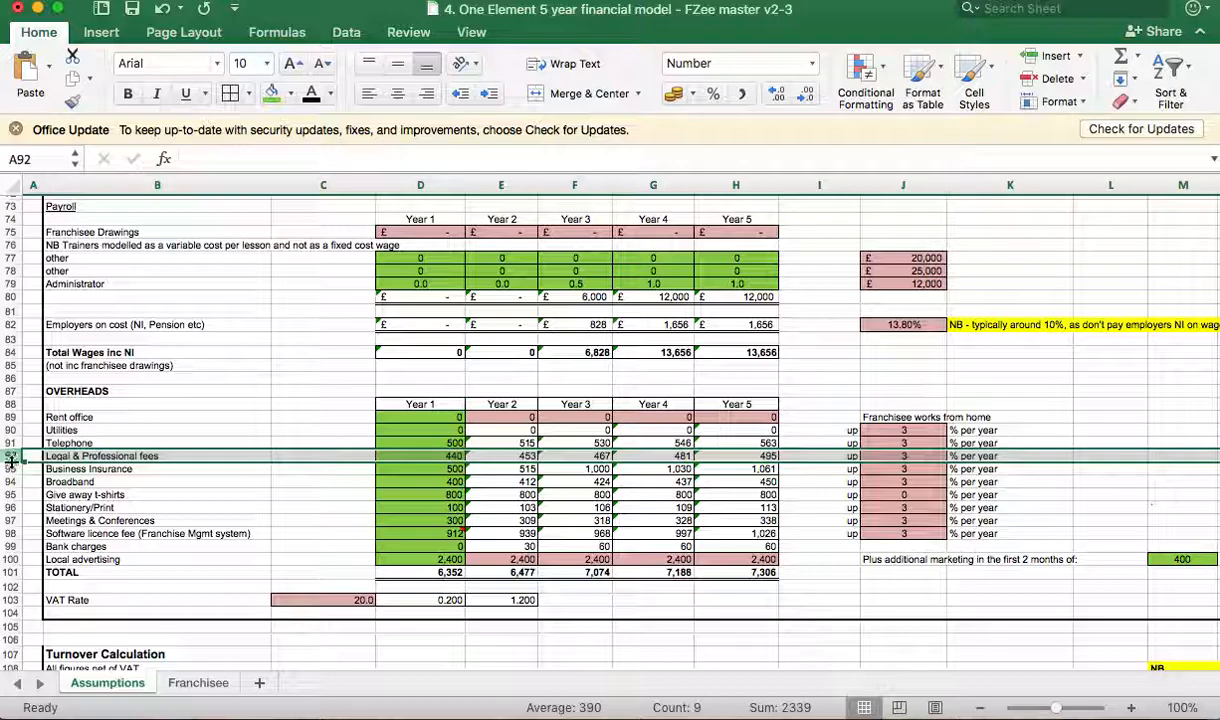
click(10, 468)
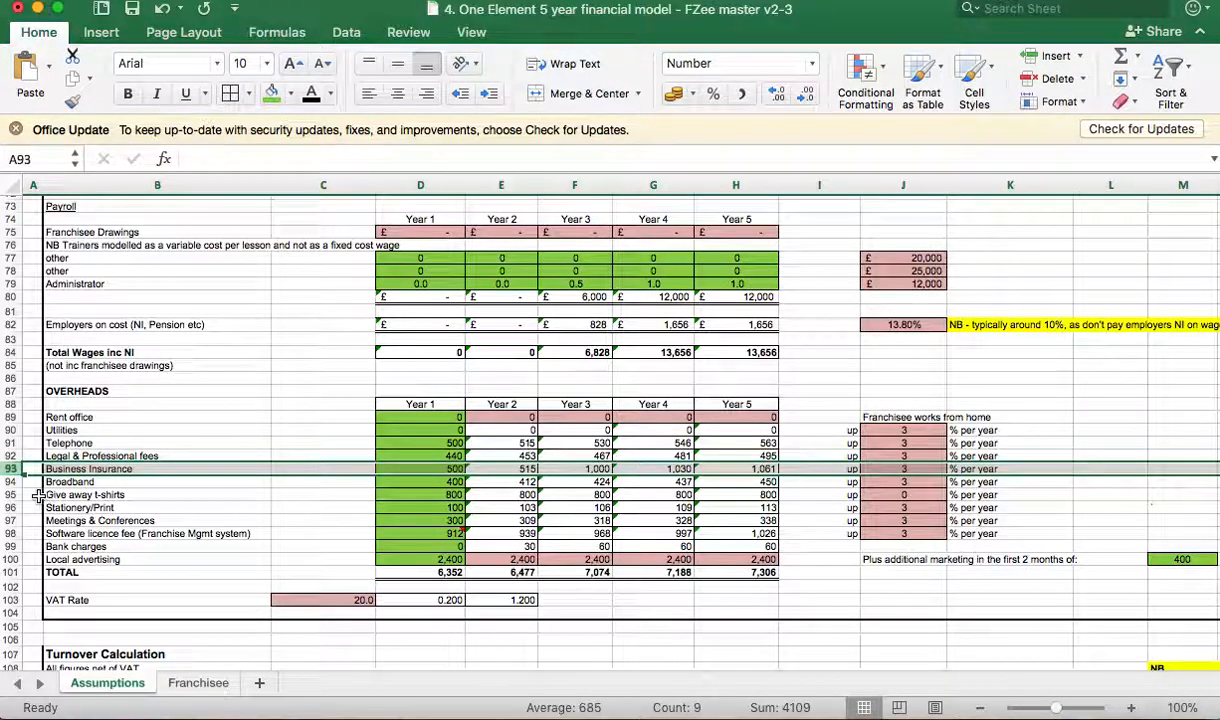
click(8, 482)
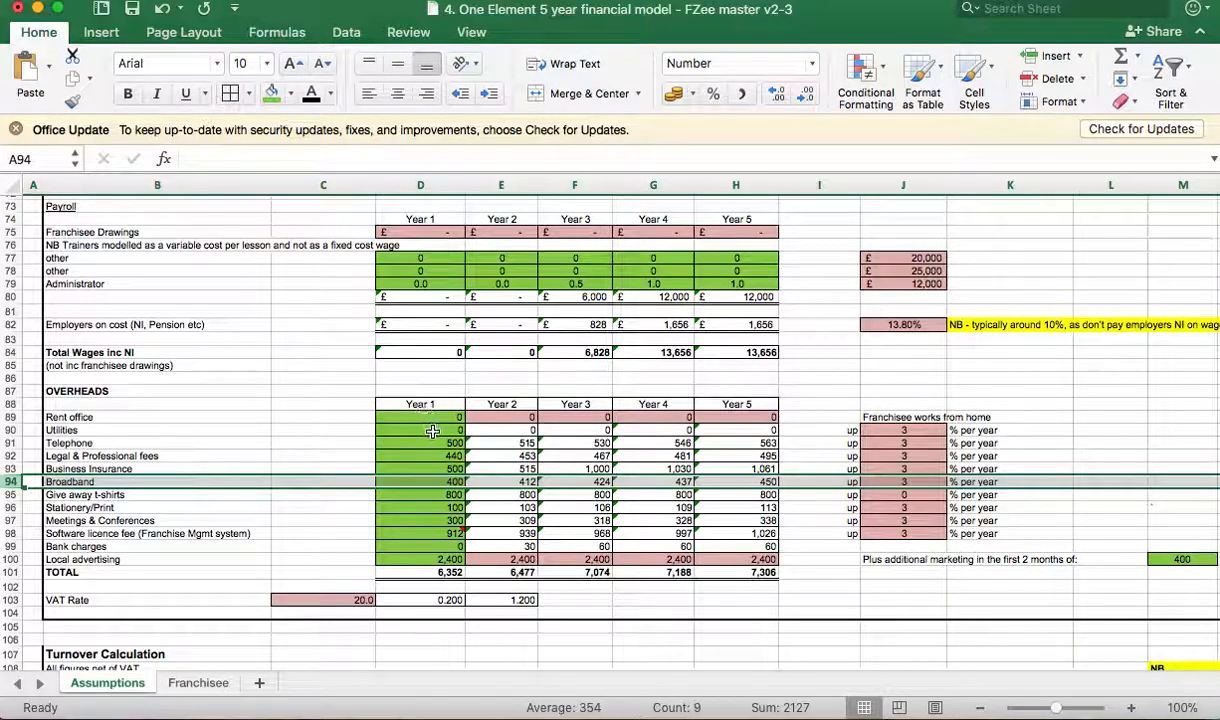
click(435, 495)
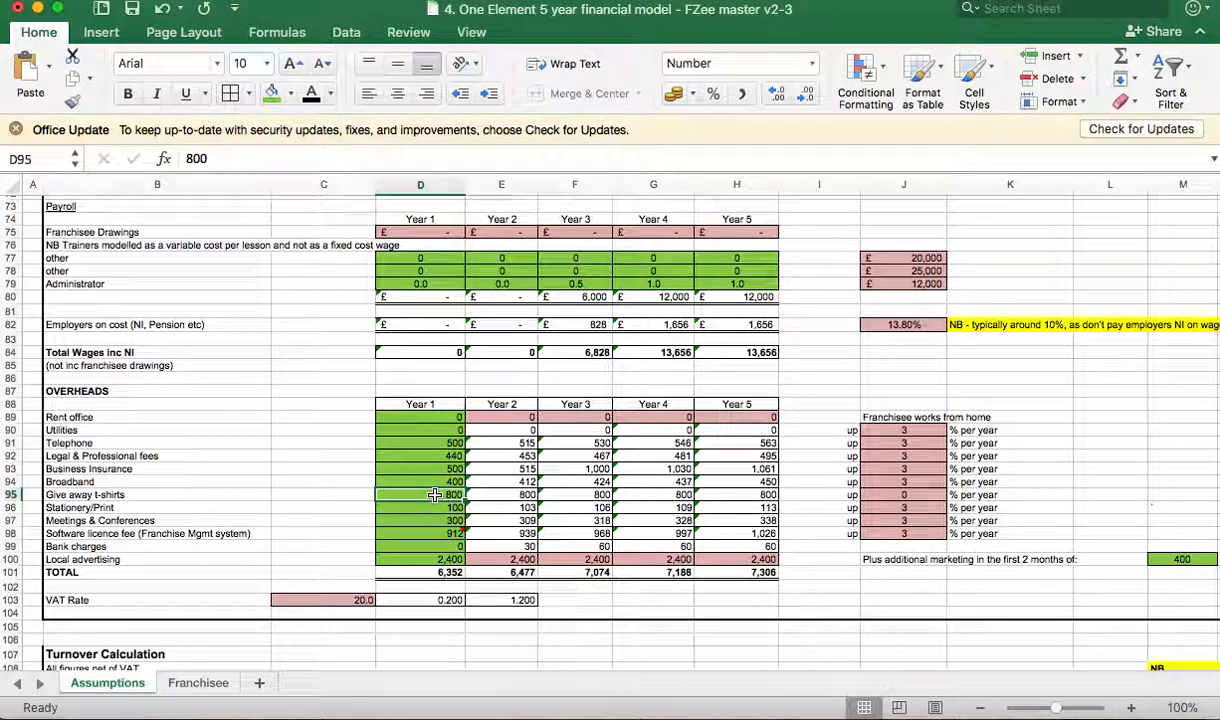
click(22, 495)
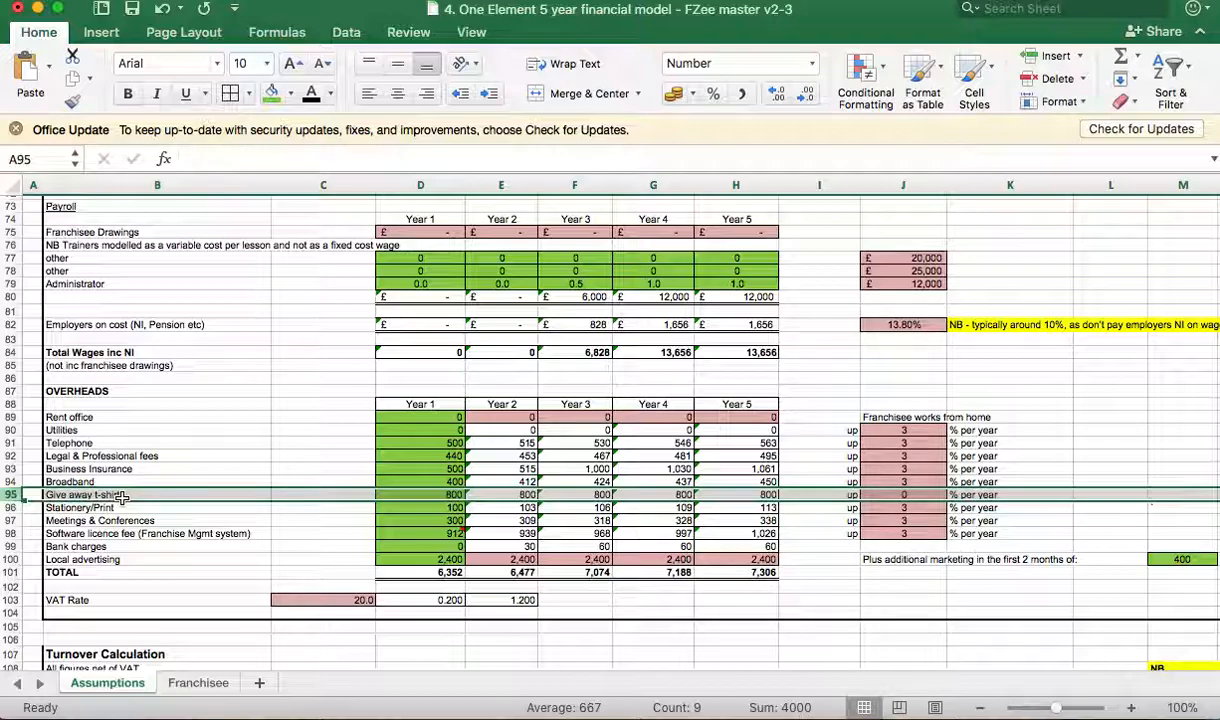
click(10, 508)
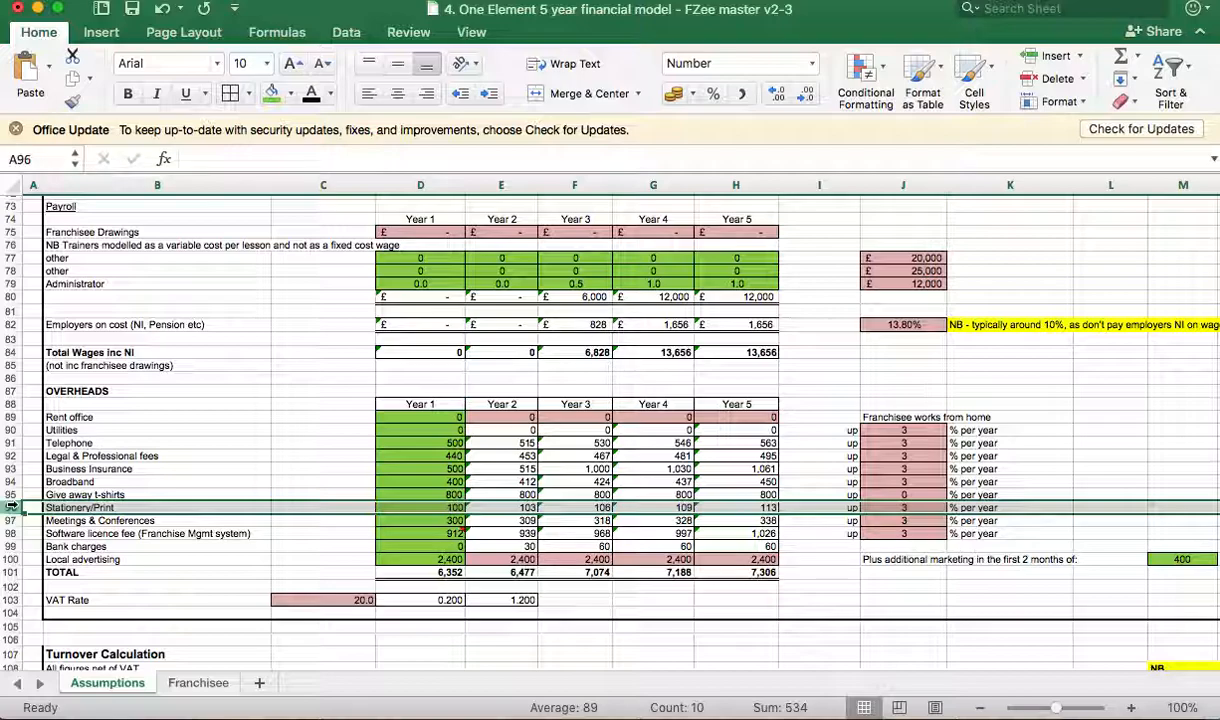
click(8, 520)
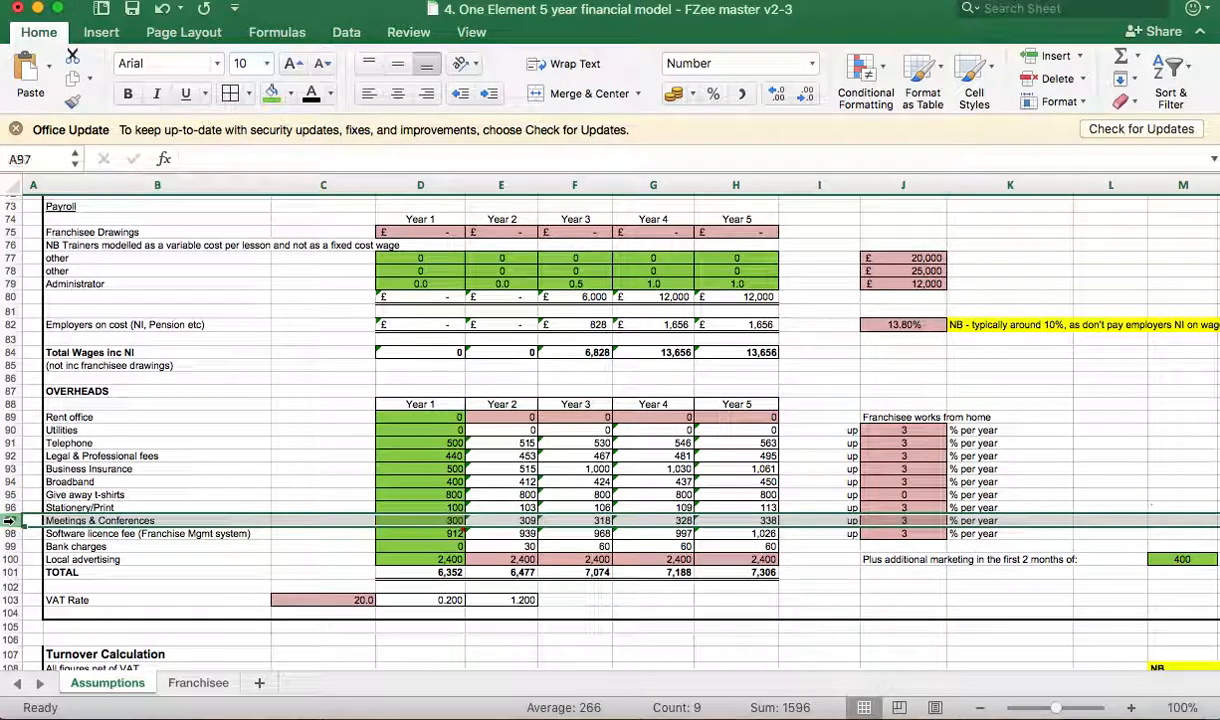
click(431, 520)
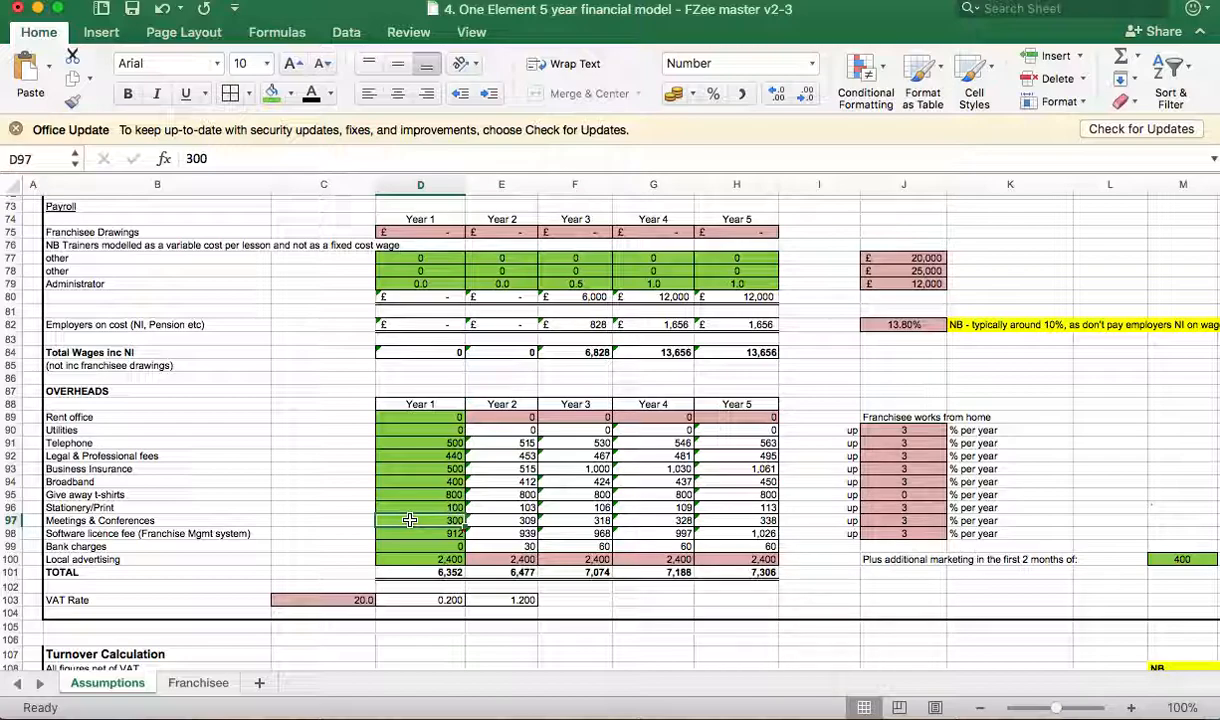
Examine the software licence fee and its cell note, the Bank charges and Local advertising rows, and the additional marketing for the first two months
key(Down)
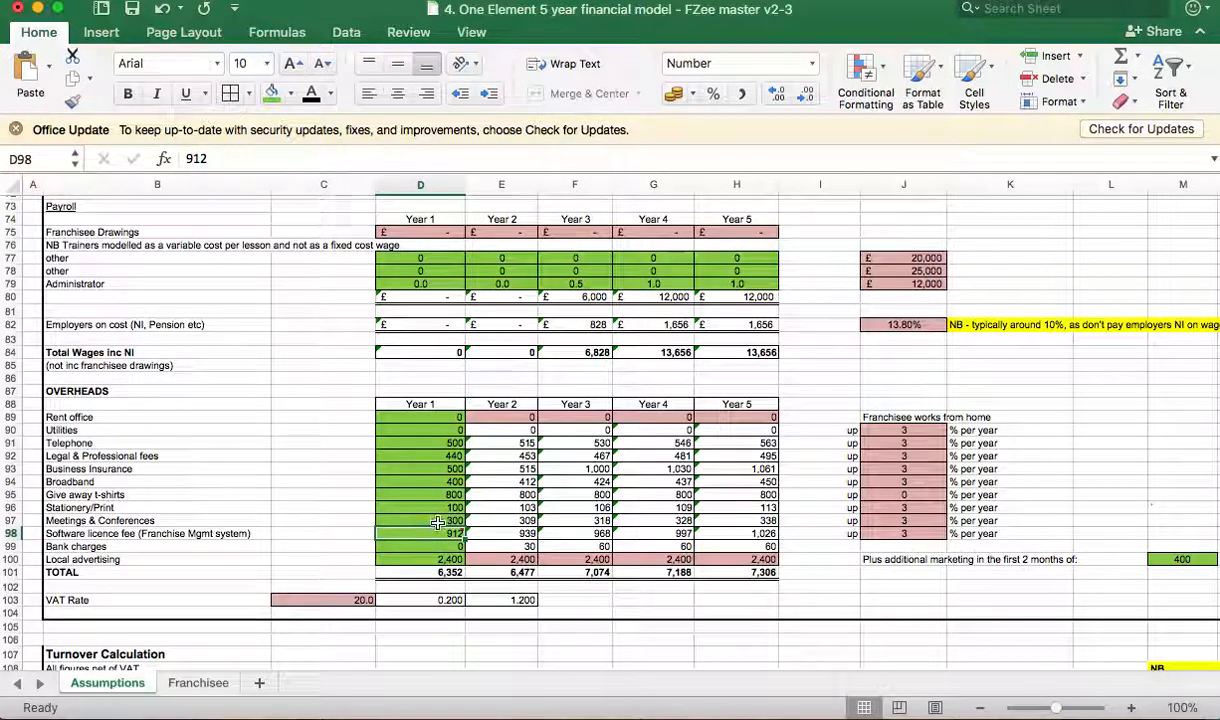
mouse_move(430, 535)
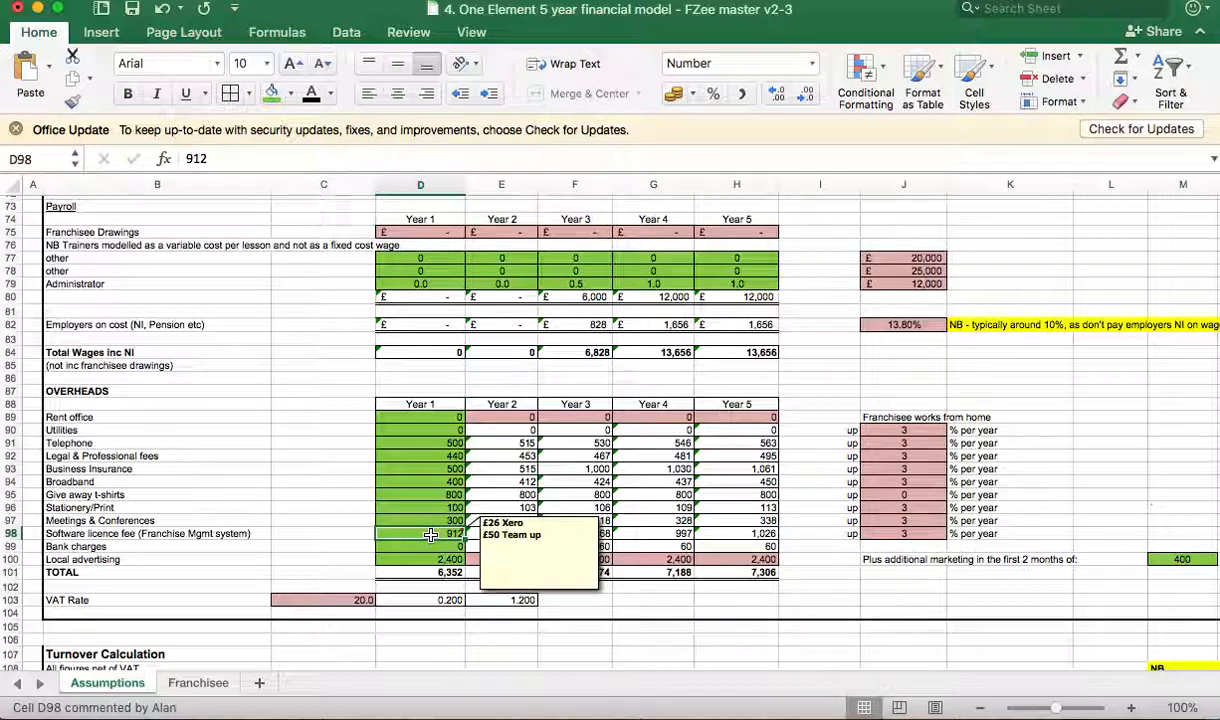
scroll(431, 535, down, 1)
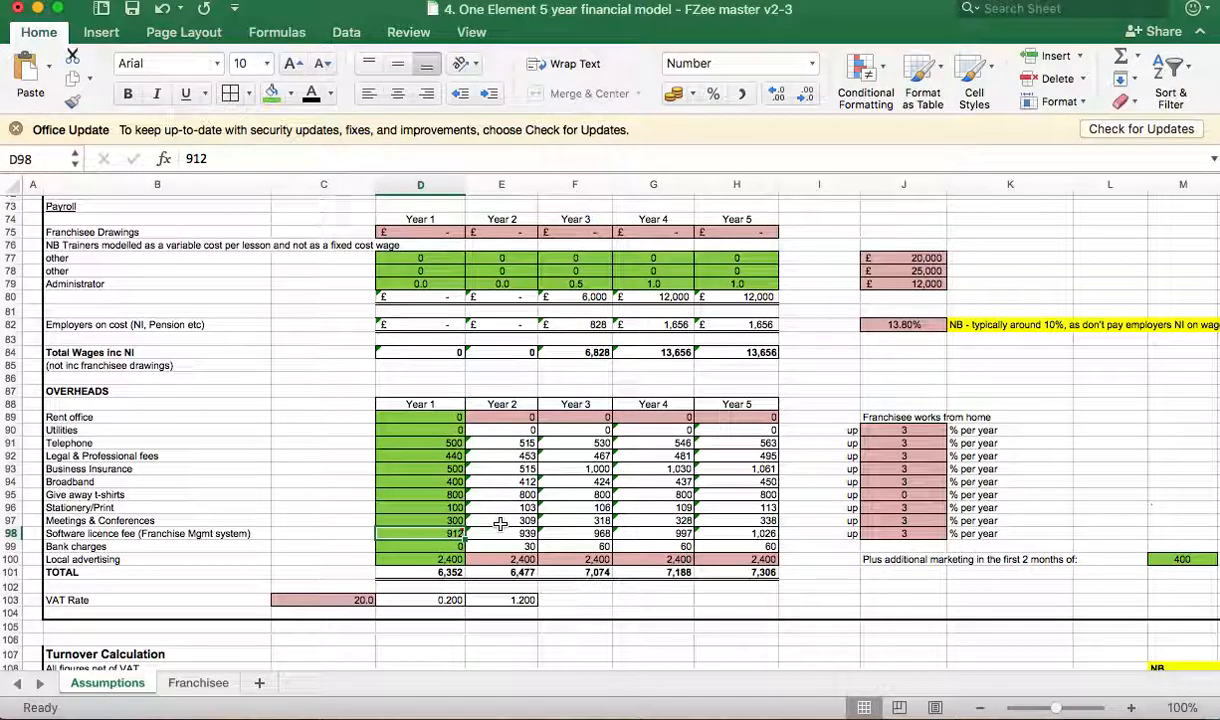
click(10, 546)
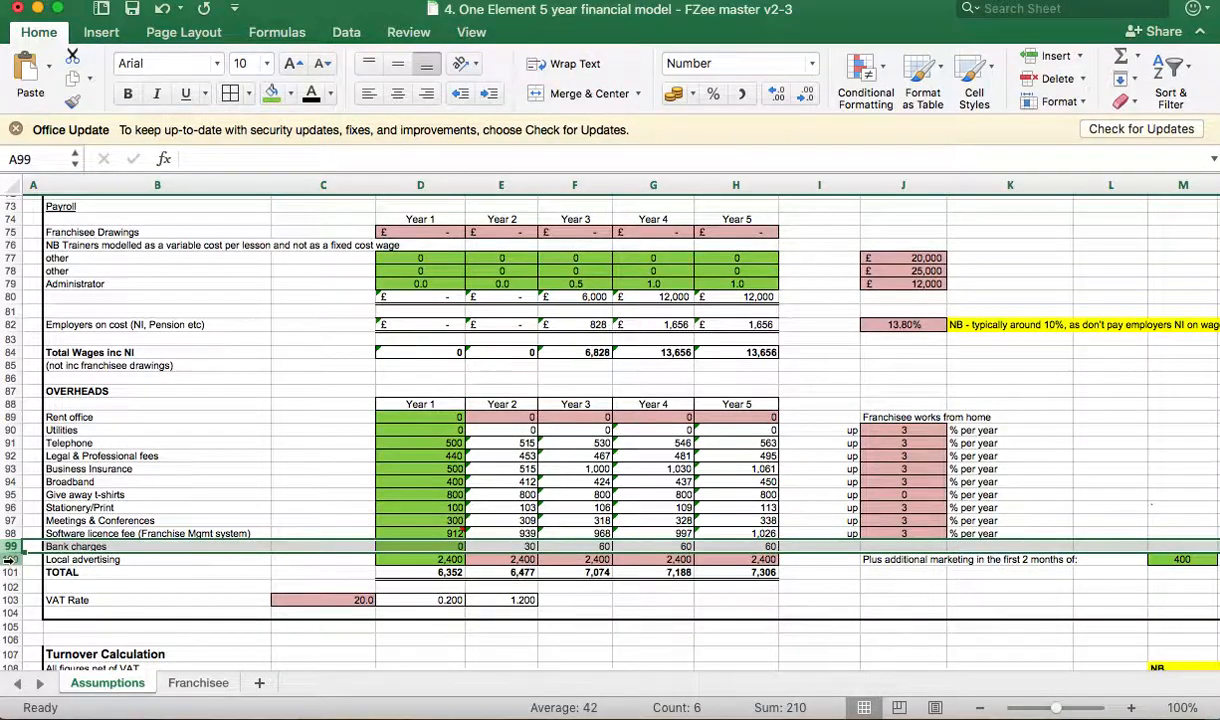
click(8, 560)
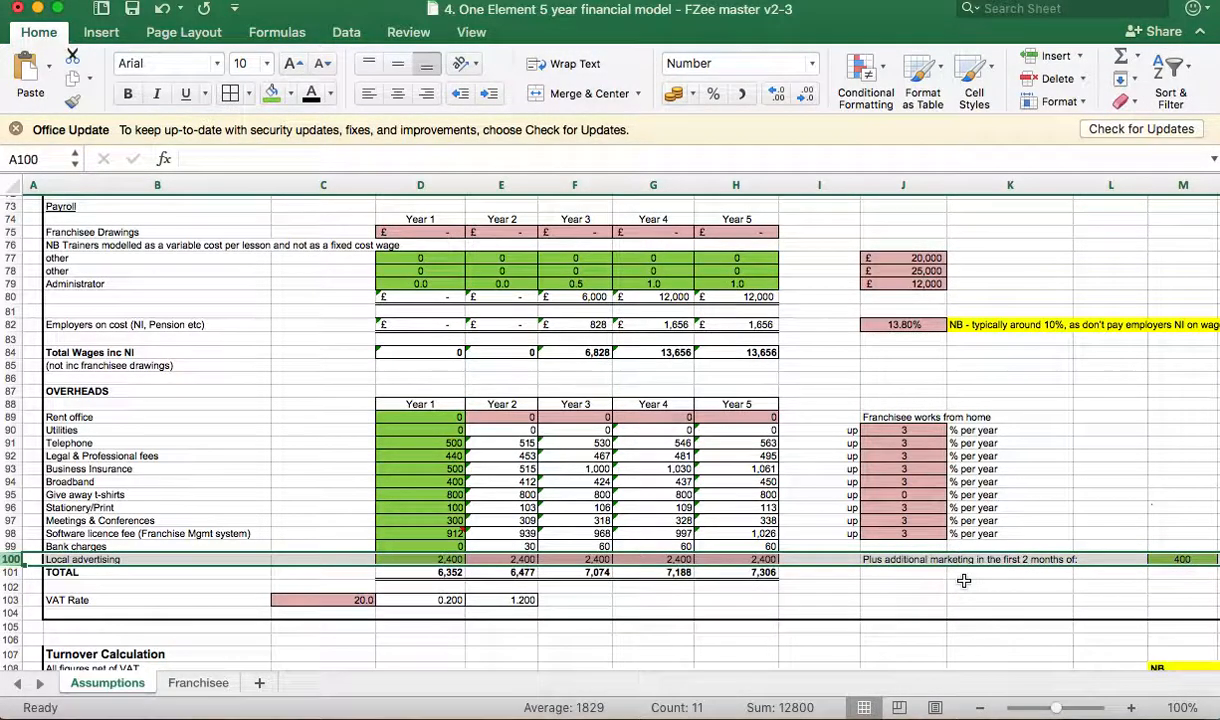
scroll(930, 560, right, 2)
scroll(963, 580, right, 1)
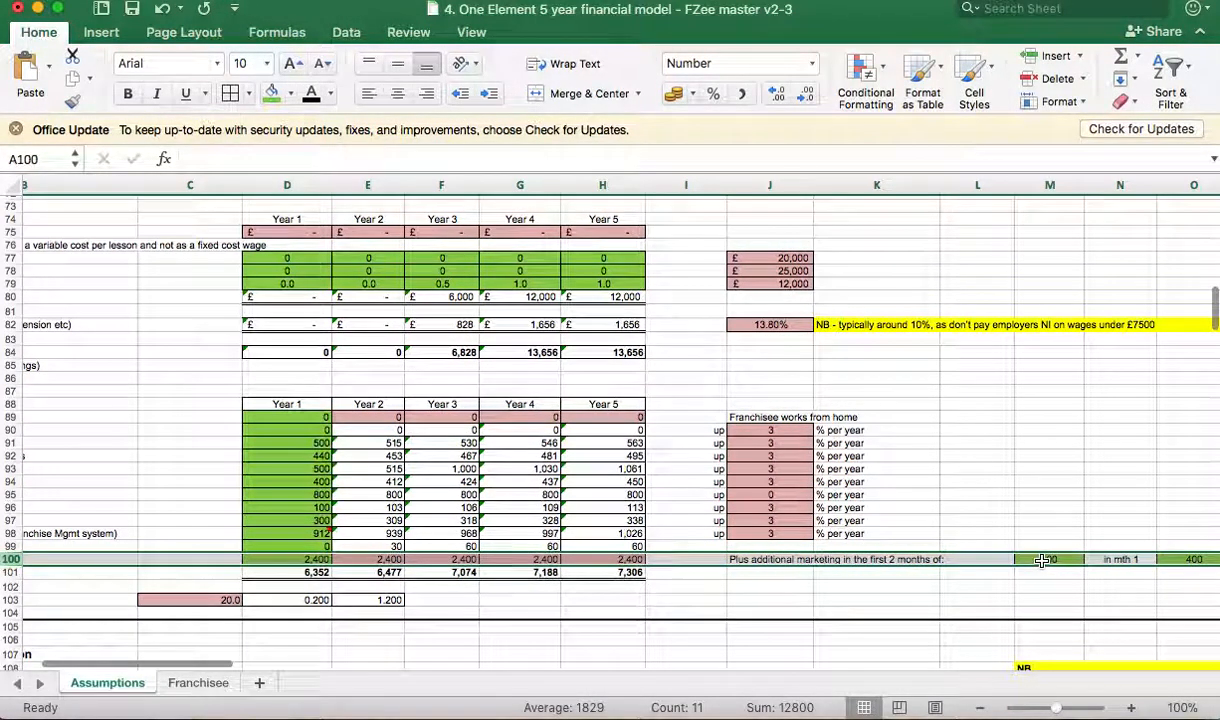
scroll(1100, 575, right, 2)
scroll(1143, 588, down, 5)
scroll(1143, 588, left, 3)
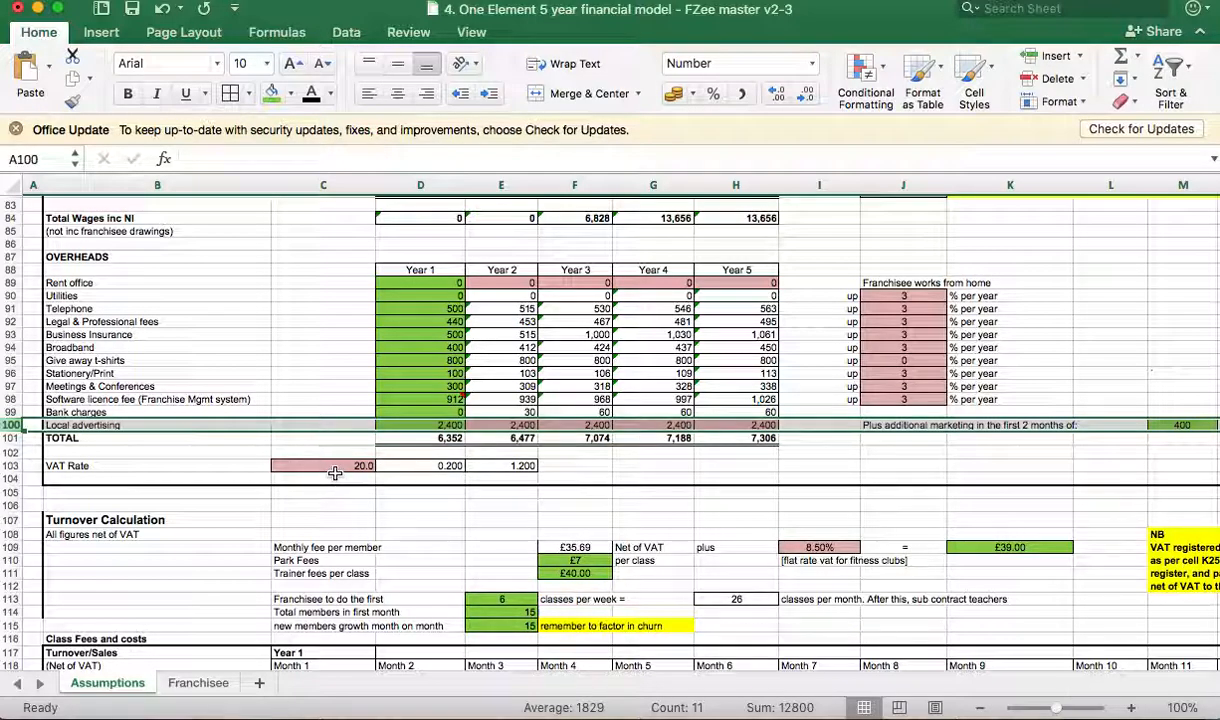
Examine the Turnover Calculation inputs for monthly fee, VAT, park fees, trainer fees and franchisee classes, plus the monthly tables for Years 1 to 5
scroll(290, 510, down, 4)
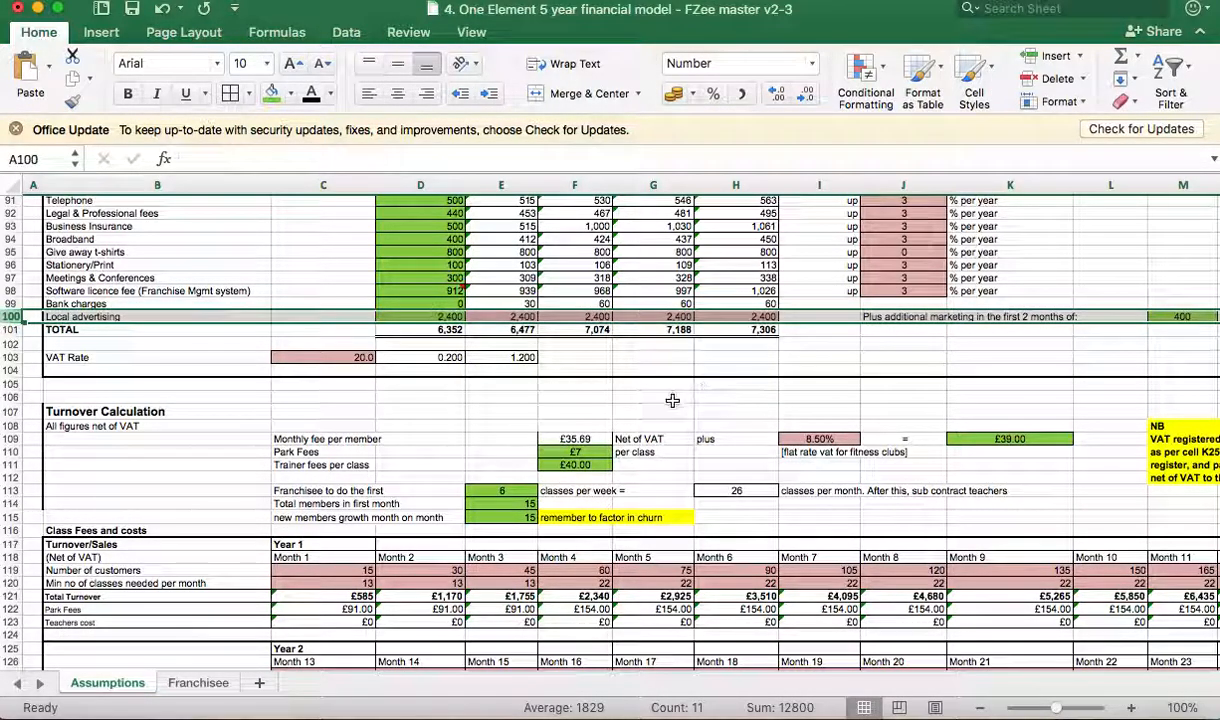
click(997, 439)
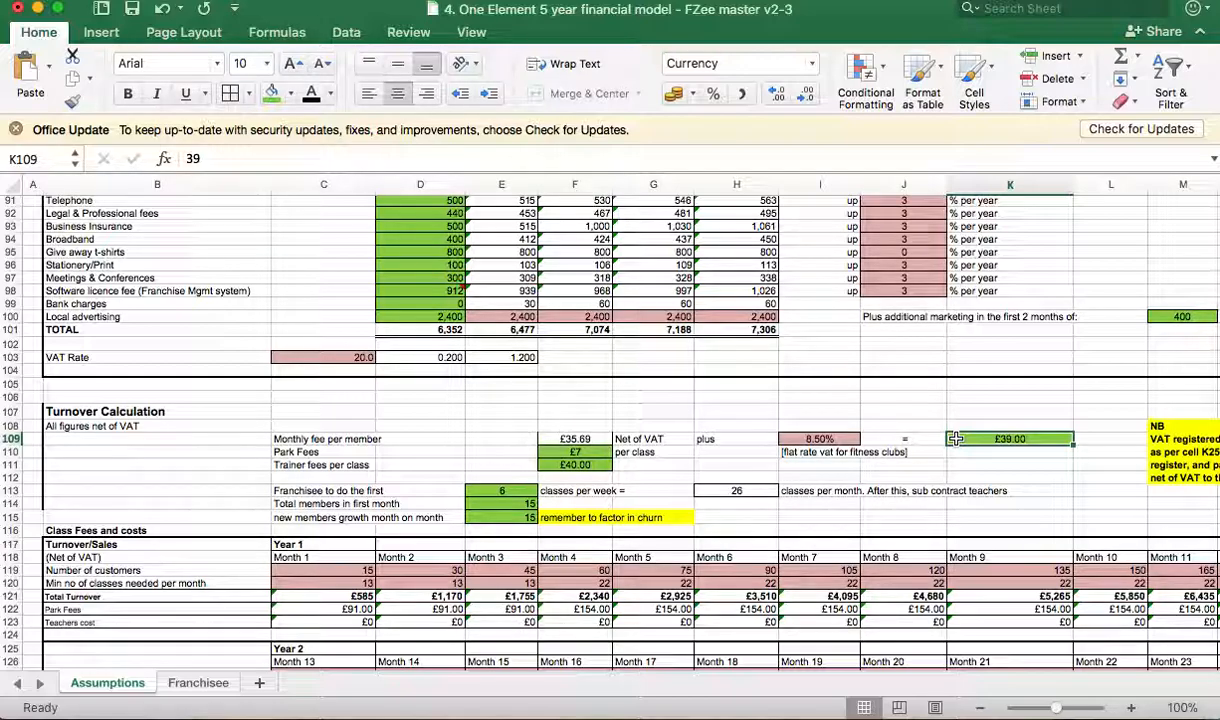
click(797, 439)
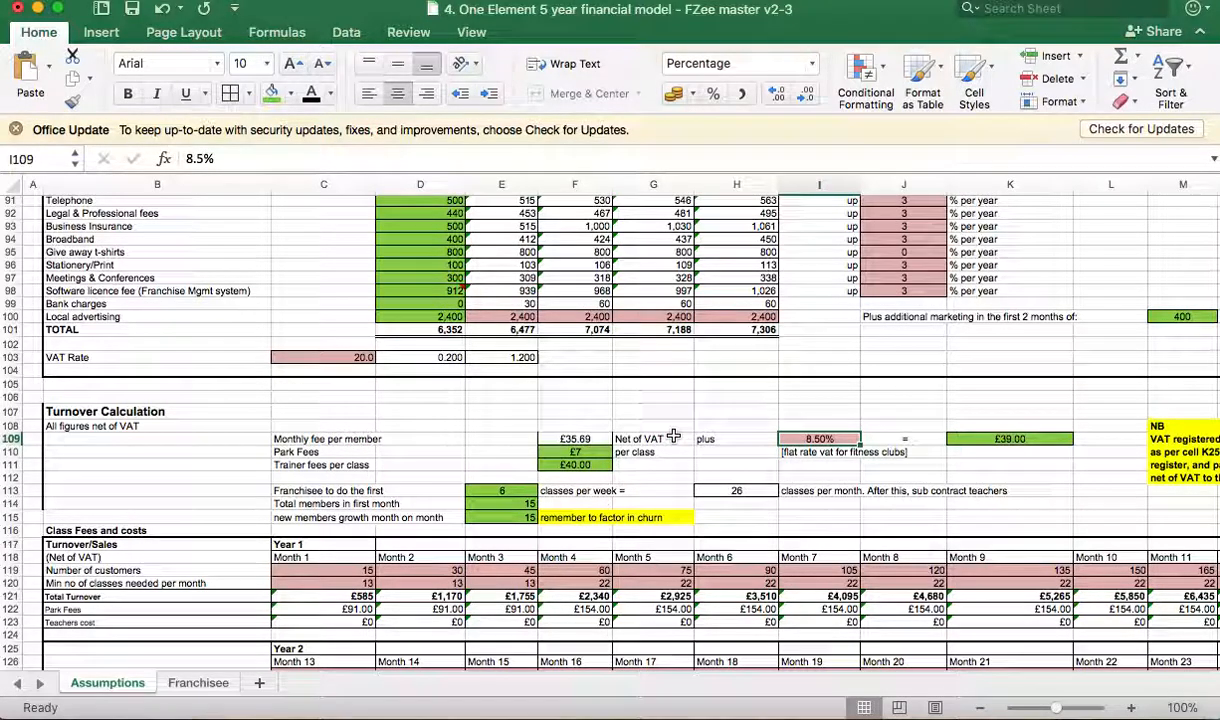
click(573, 438)
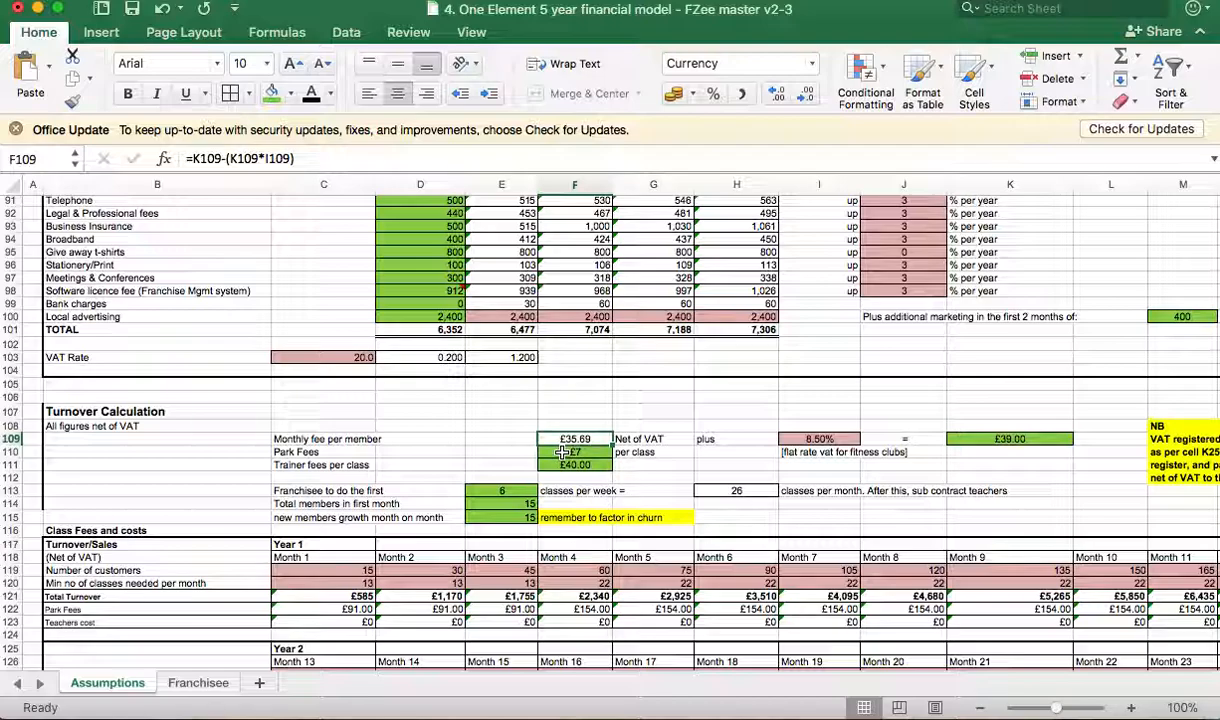
click(563, 452)
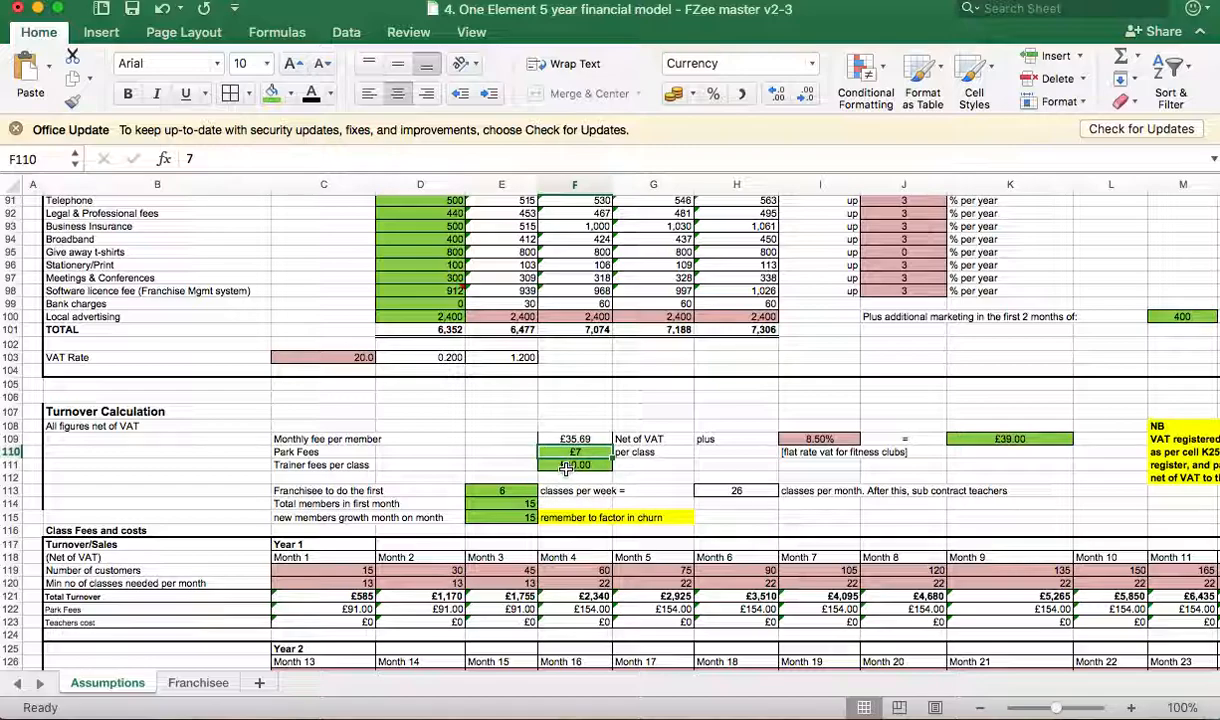
click(9, 463)
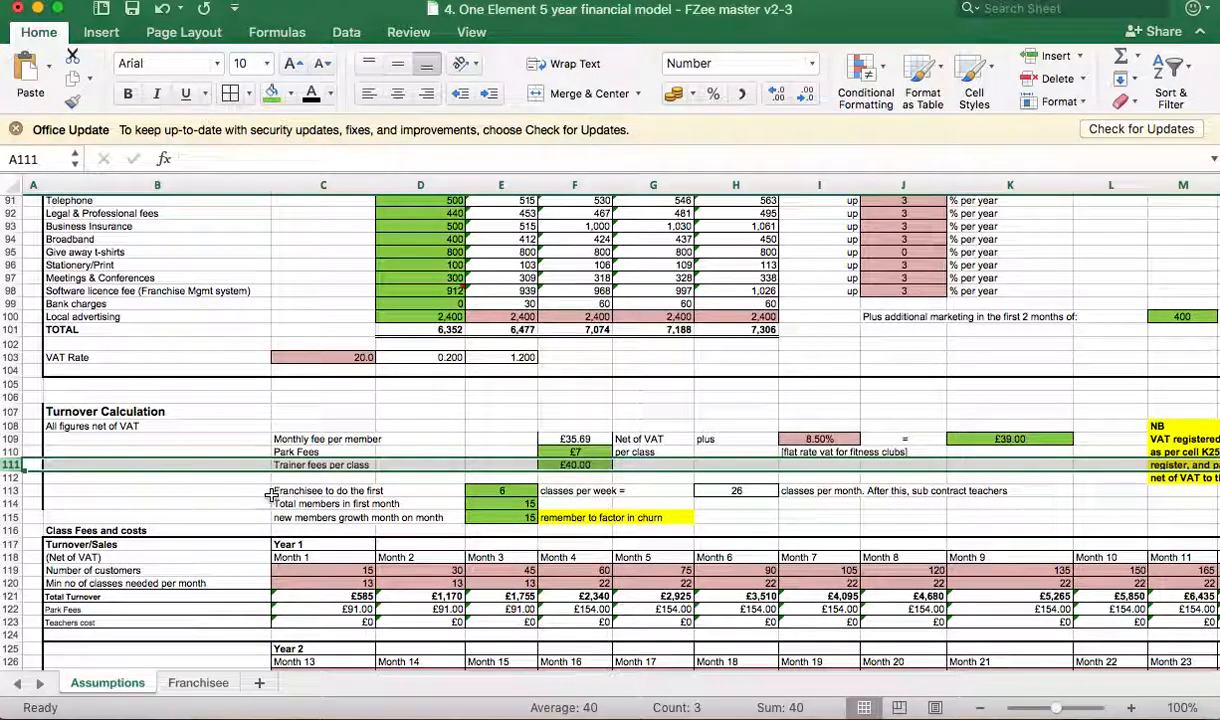
click(12, 490)
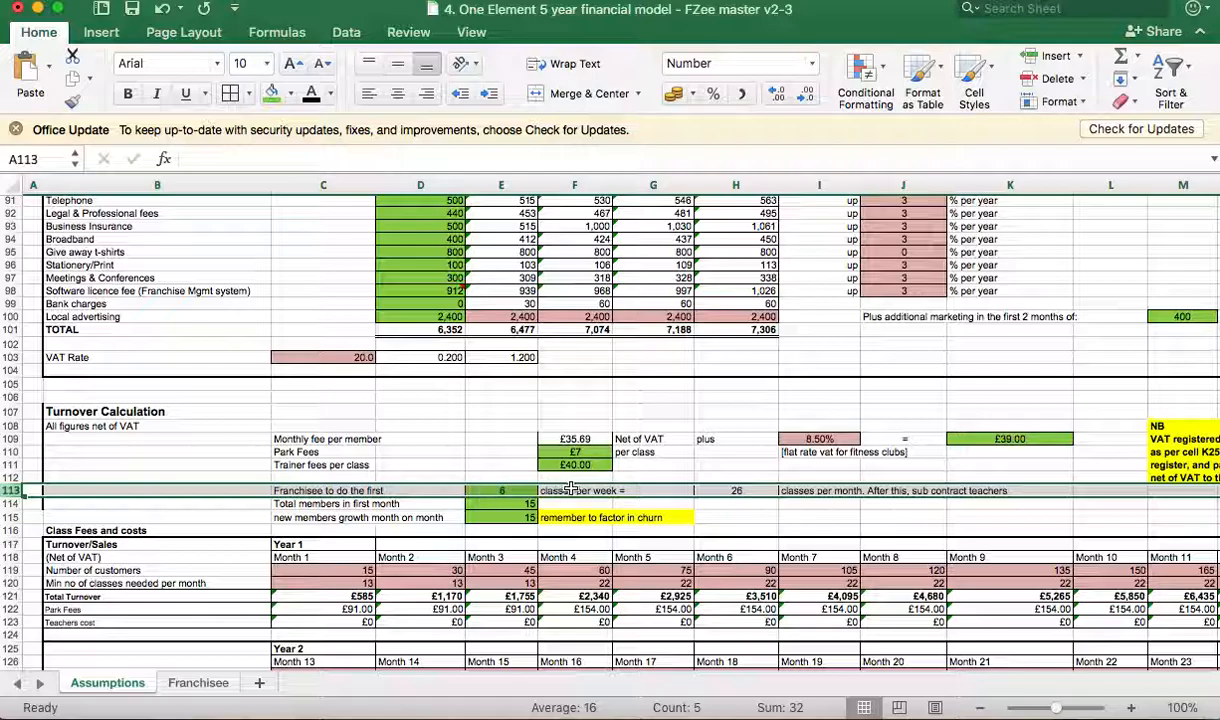
click(481, 491)
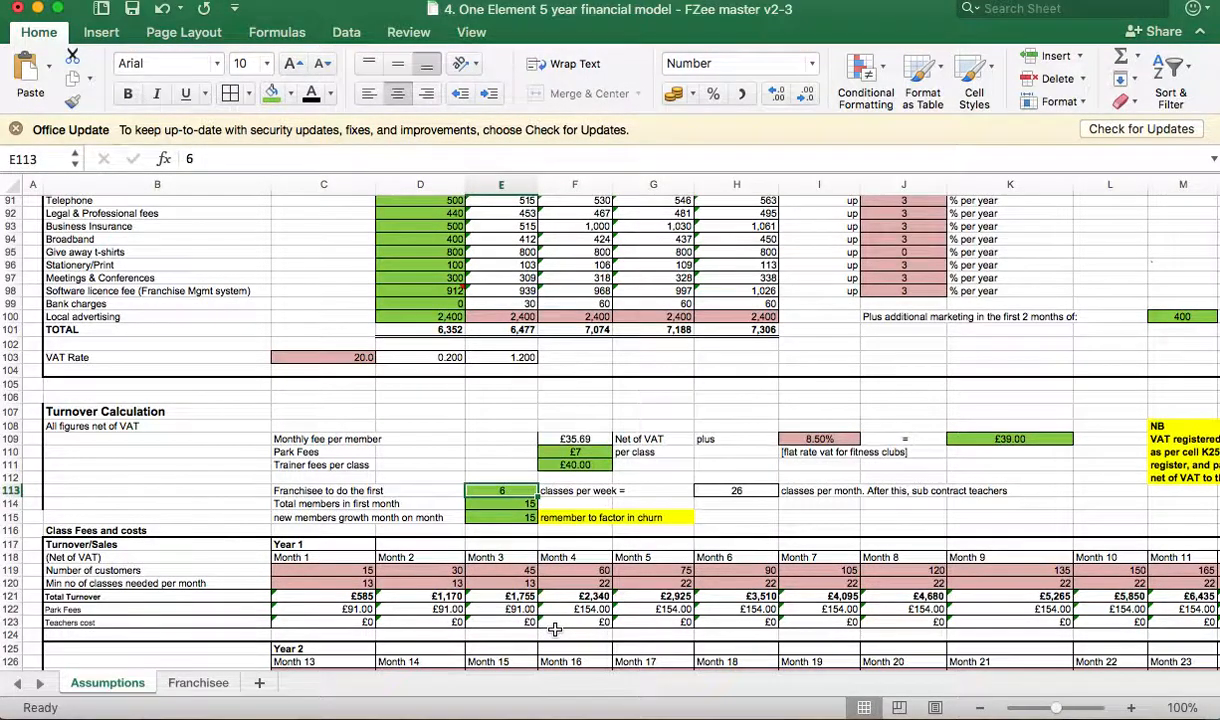
scroll(502, 610, down, 5)
scroll(502, 610, down, 3)
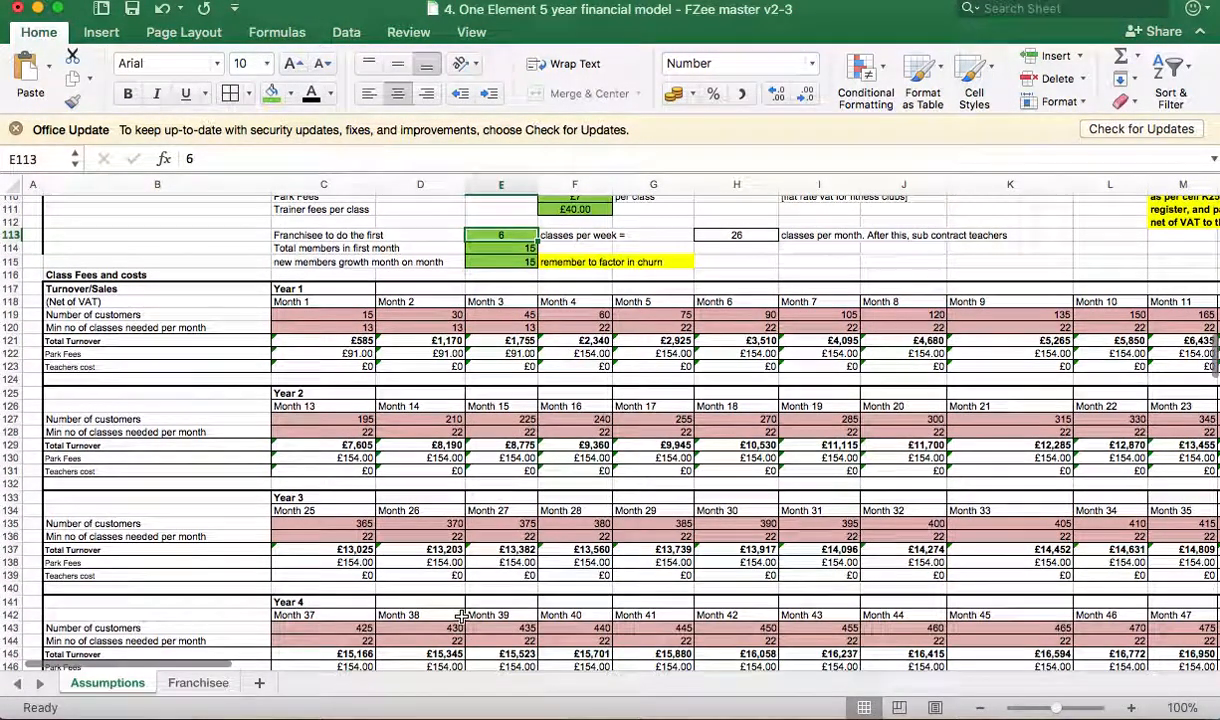
scroll(567, 490, down, 6)
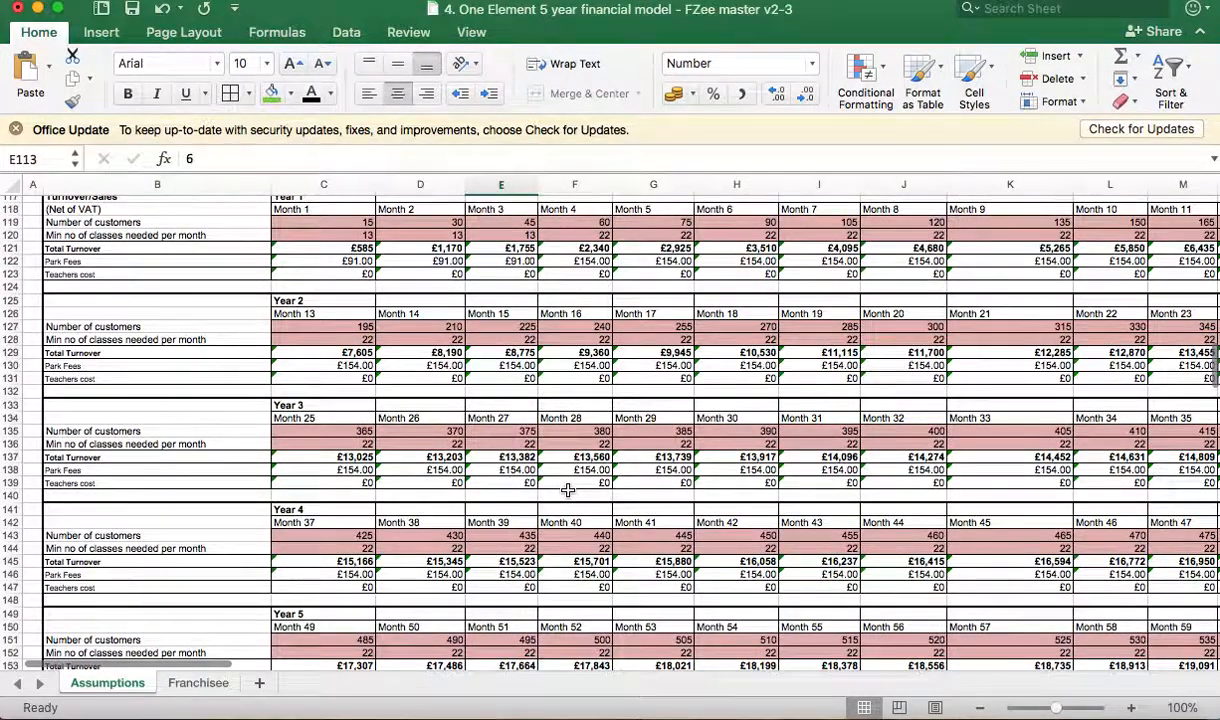
Try 0 for the franchisee's own classes per week, check the Teachers cost row, and restore the value to 6
scroll(567, 490, up, 11)
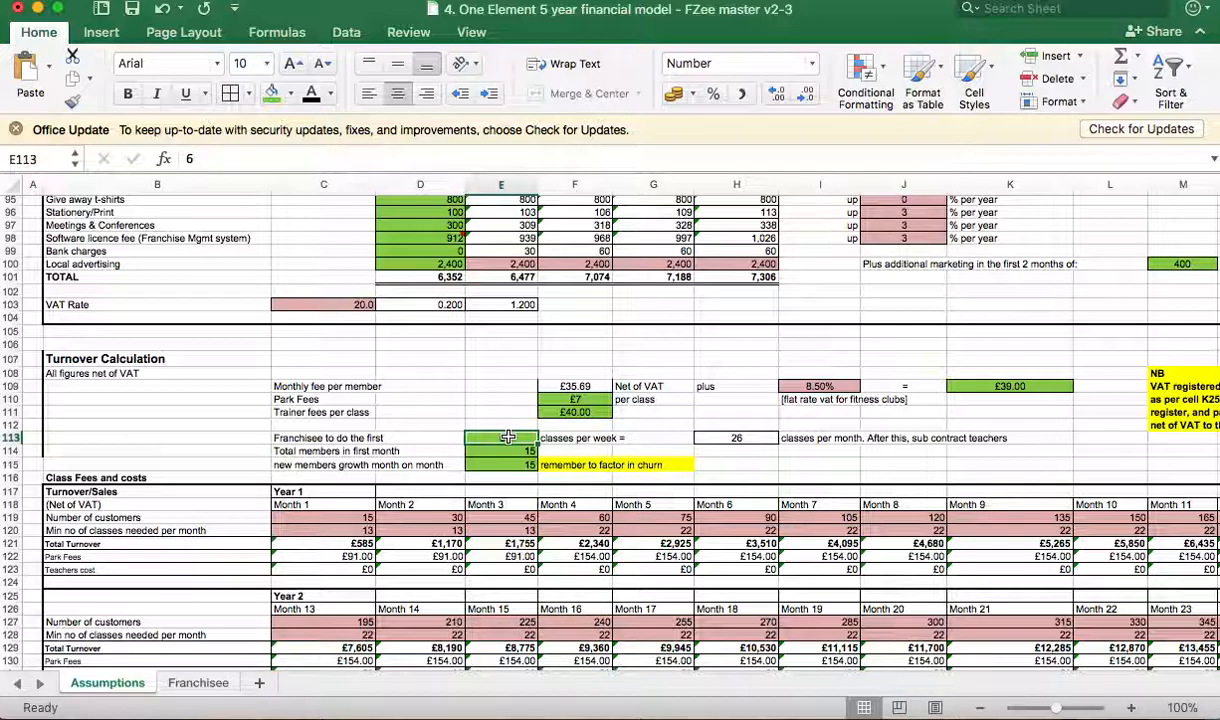
text(0)
key(Return)
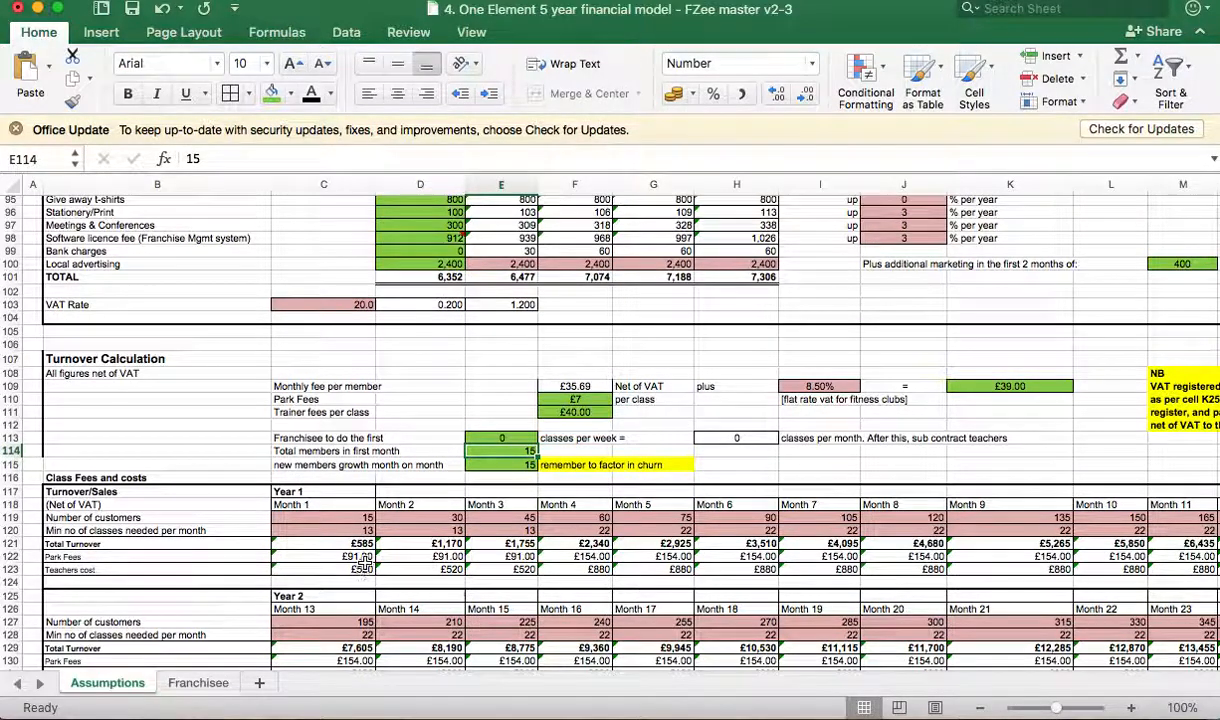
click(494, 438)
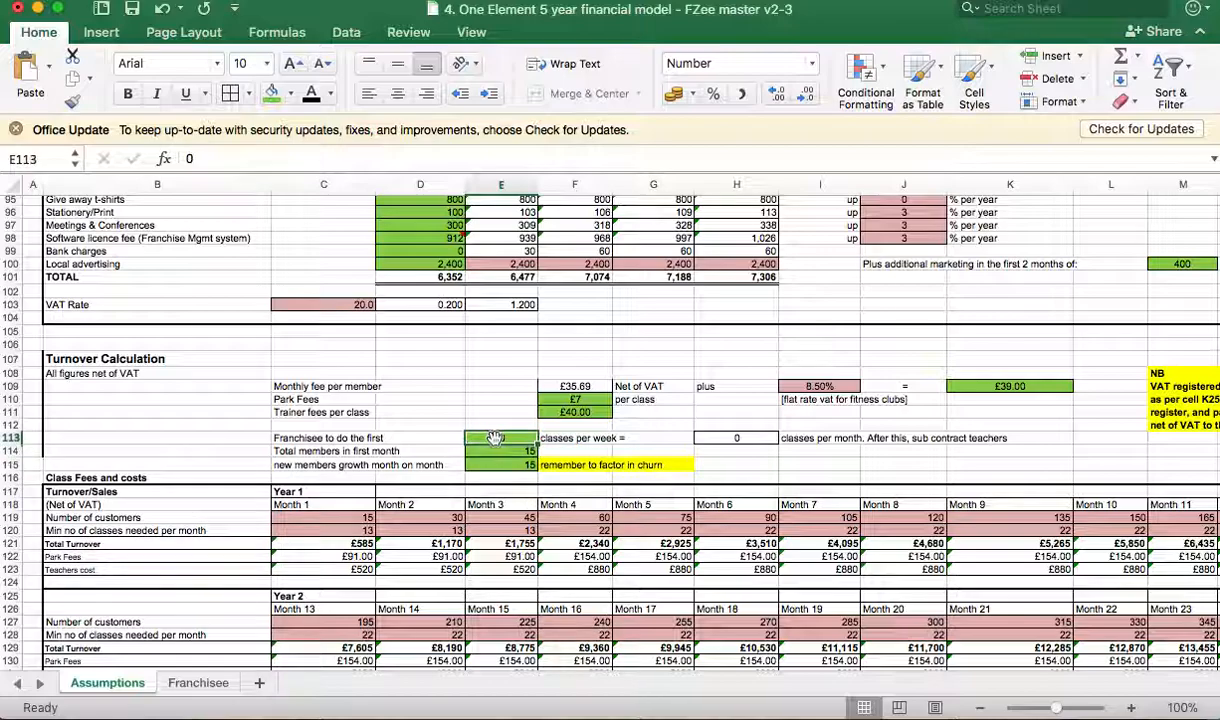
text(6)
key(Return)
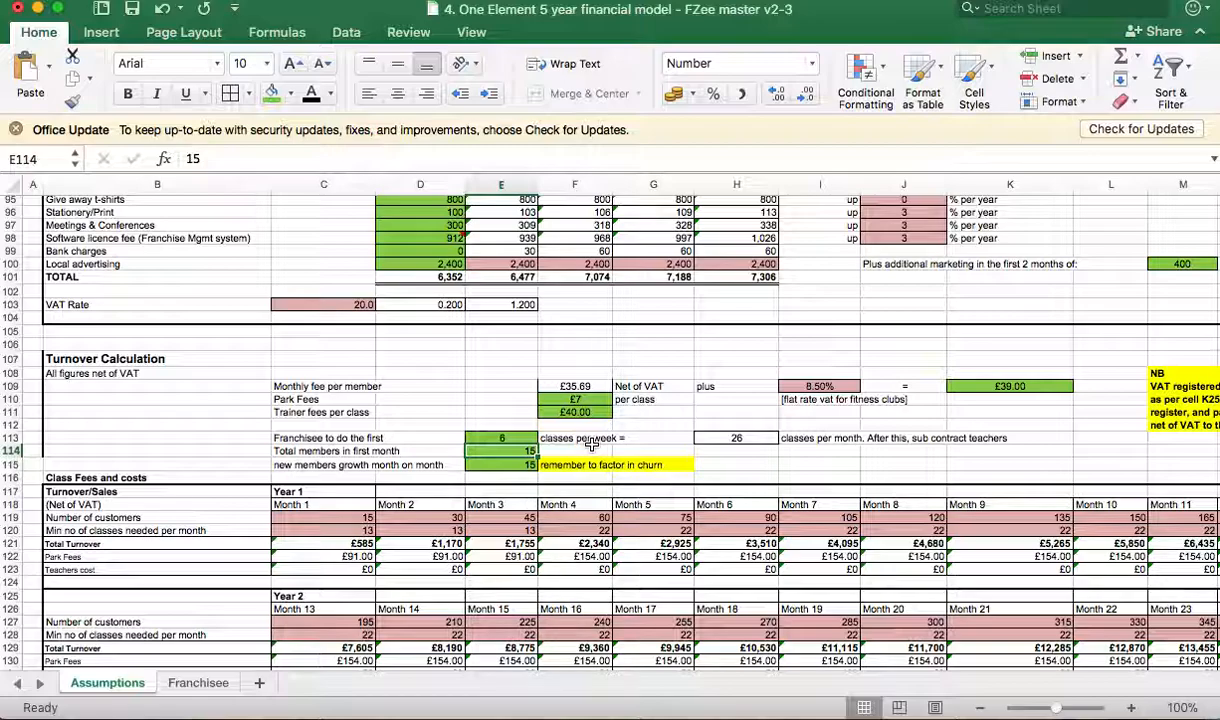
Set the total members in the first month to 20 and the month-on-month new members growth to 10, and check the customer and turnover rows
text(20)
key(Return)
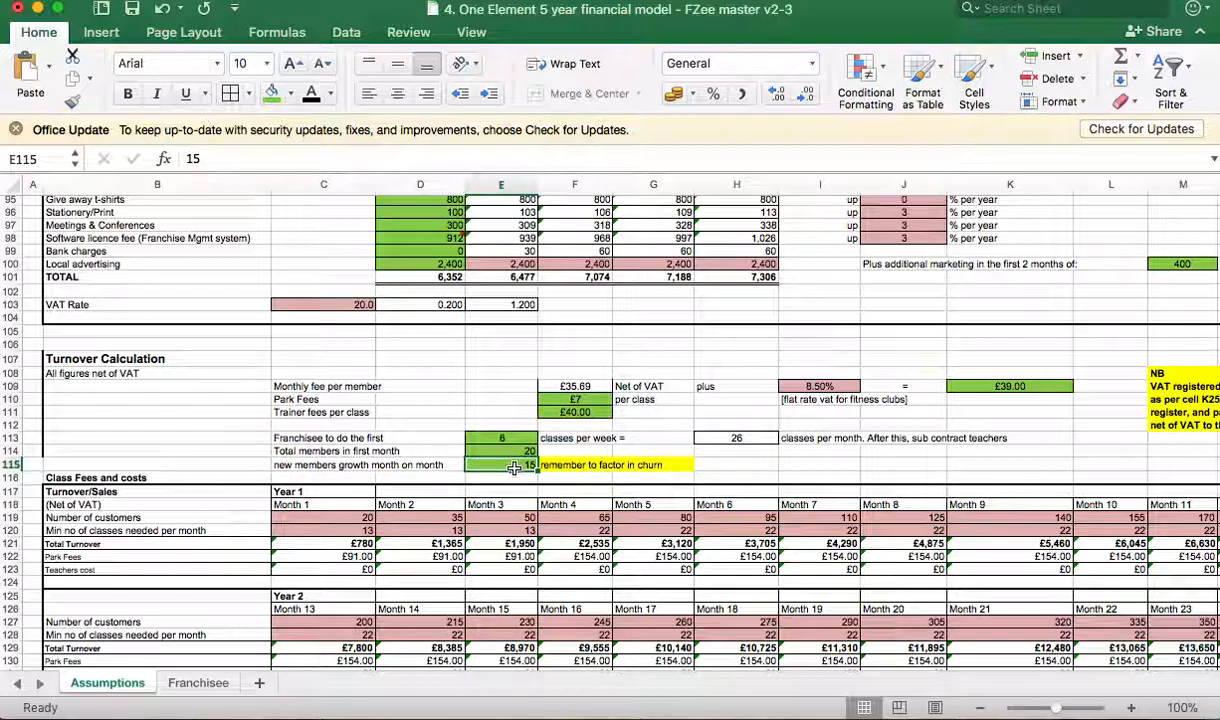
text(10)
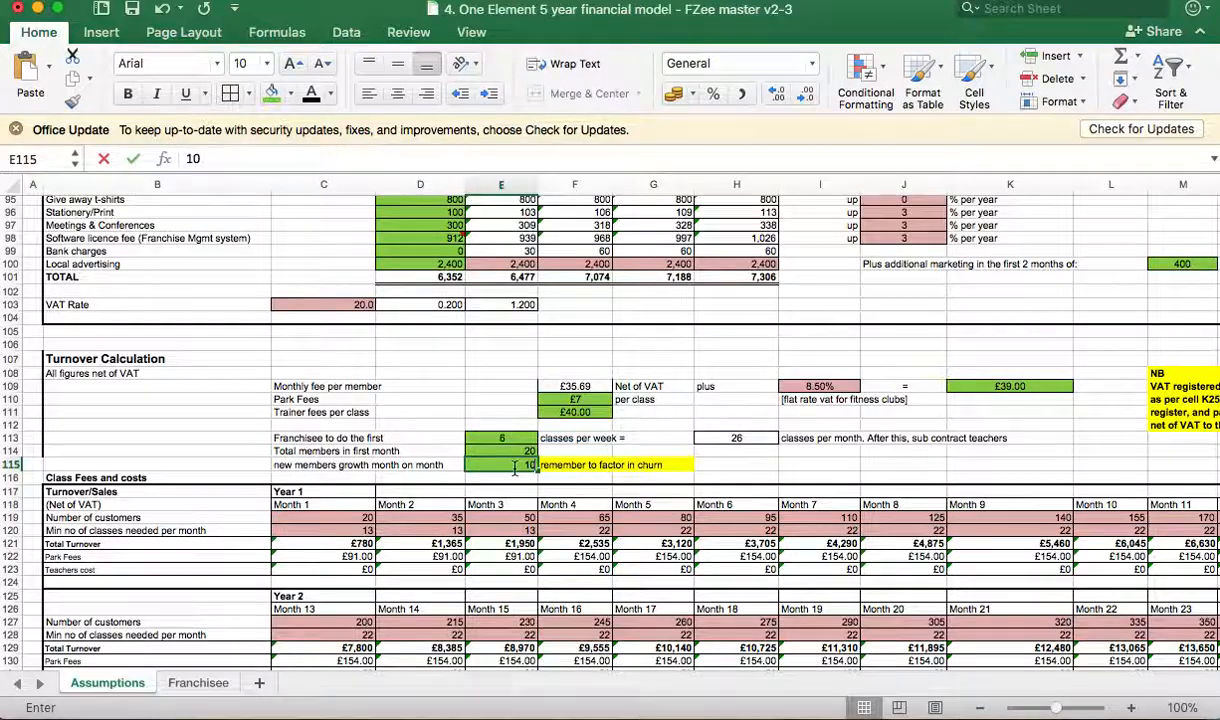
key(Return)
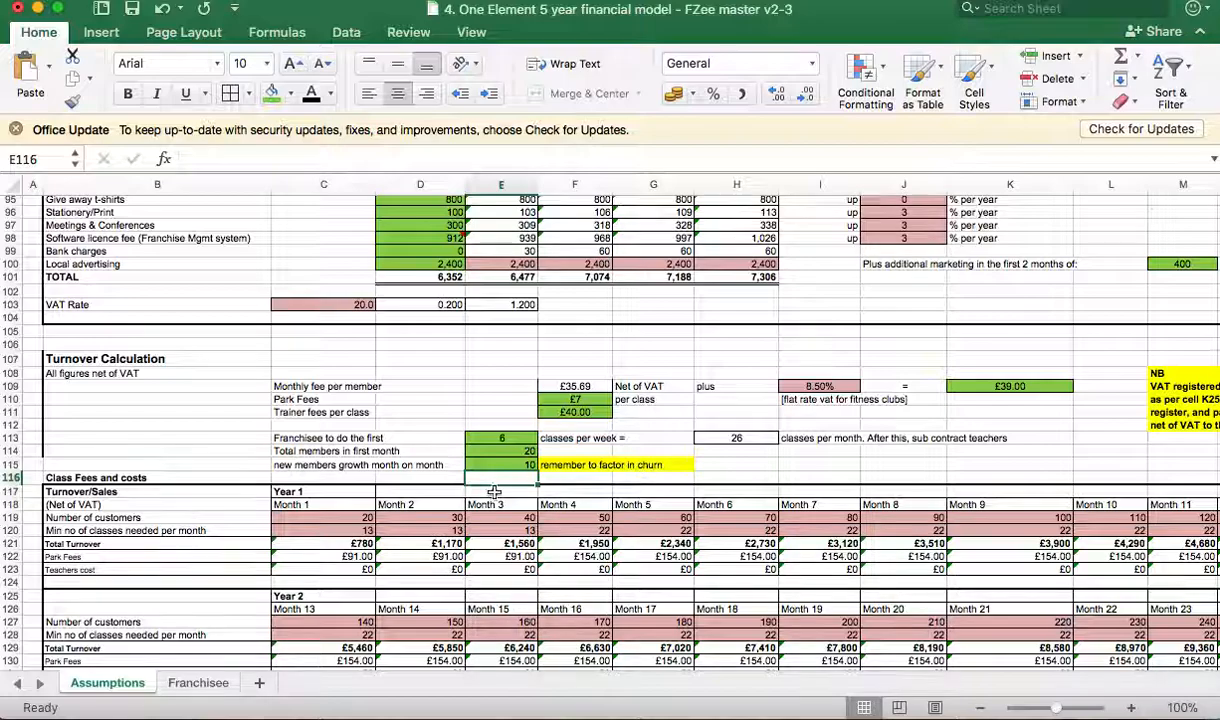
scroll(350, 510, down, 3)
scroll(357, 524, down, 3)
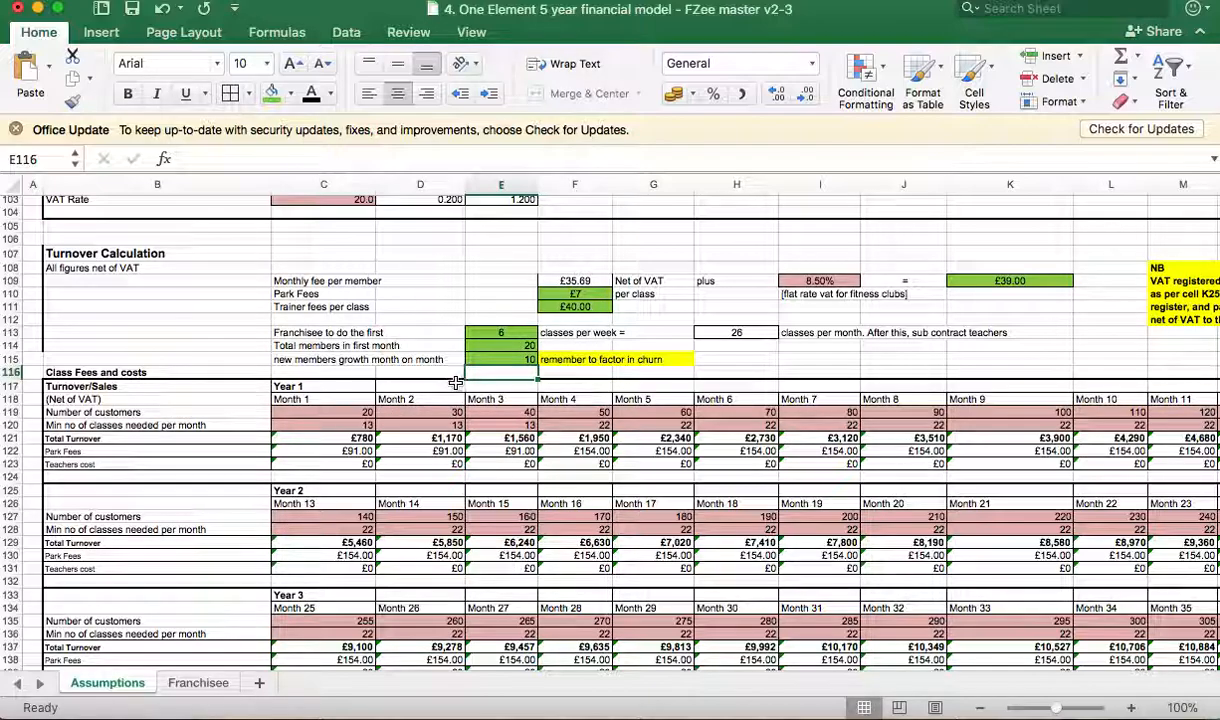
click(516, 343)
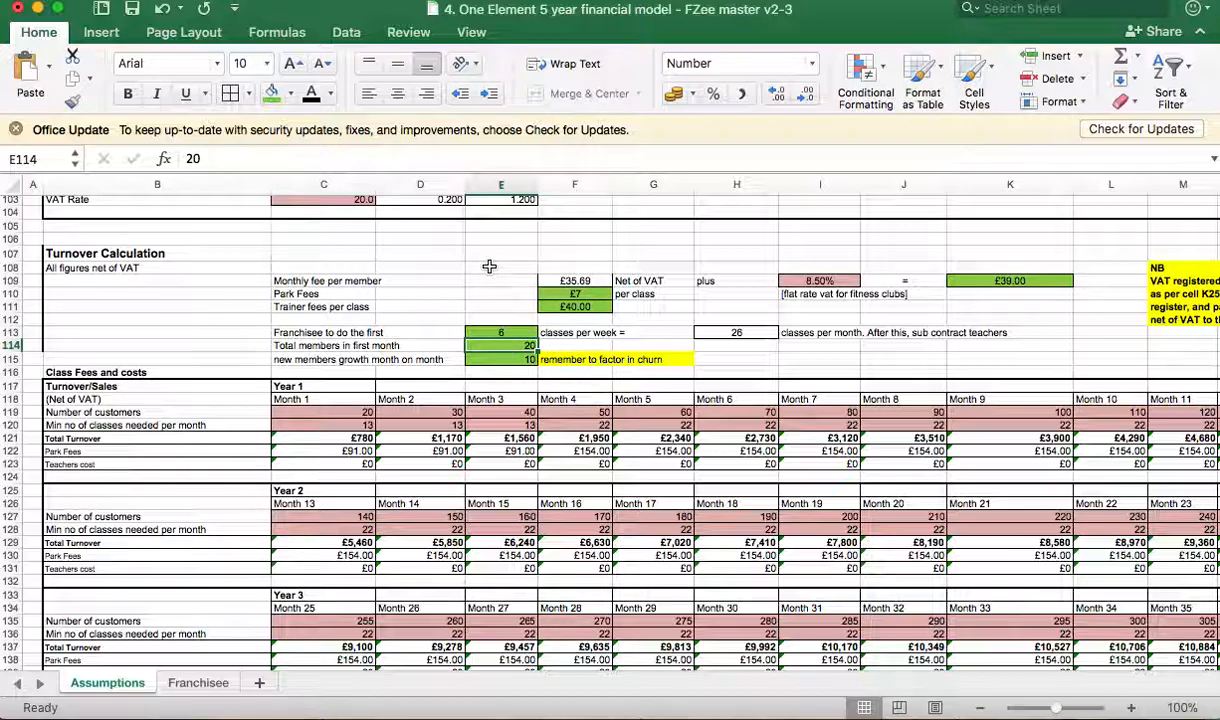
Examine the 5-year Summary on the Franchisee sheet from class income and cost categories down to Net Profit before Tax
click(195, 684)
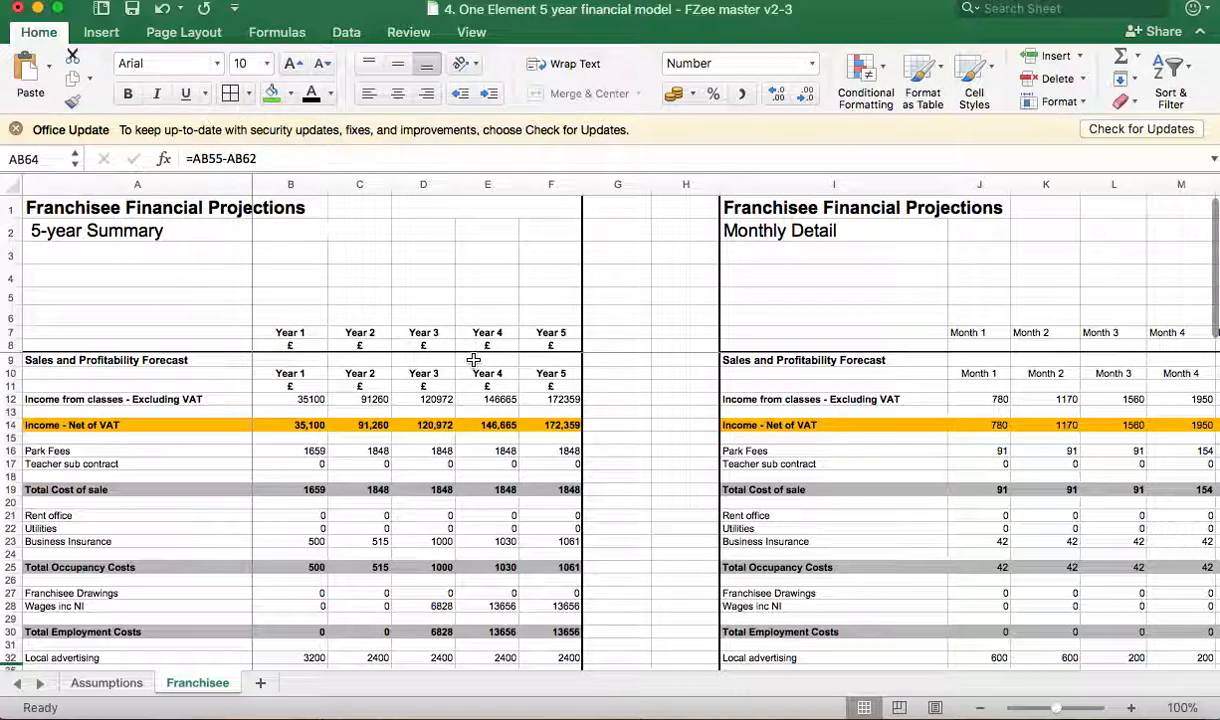
scroll(106, 418, down, 3)
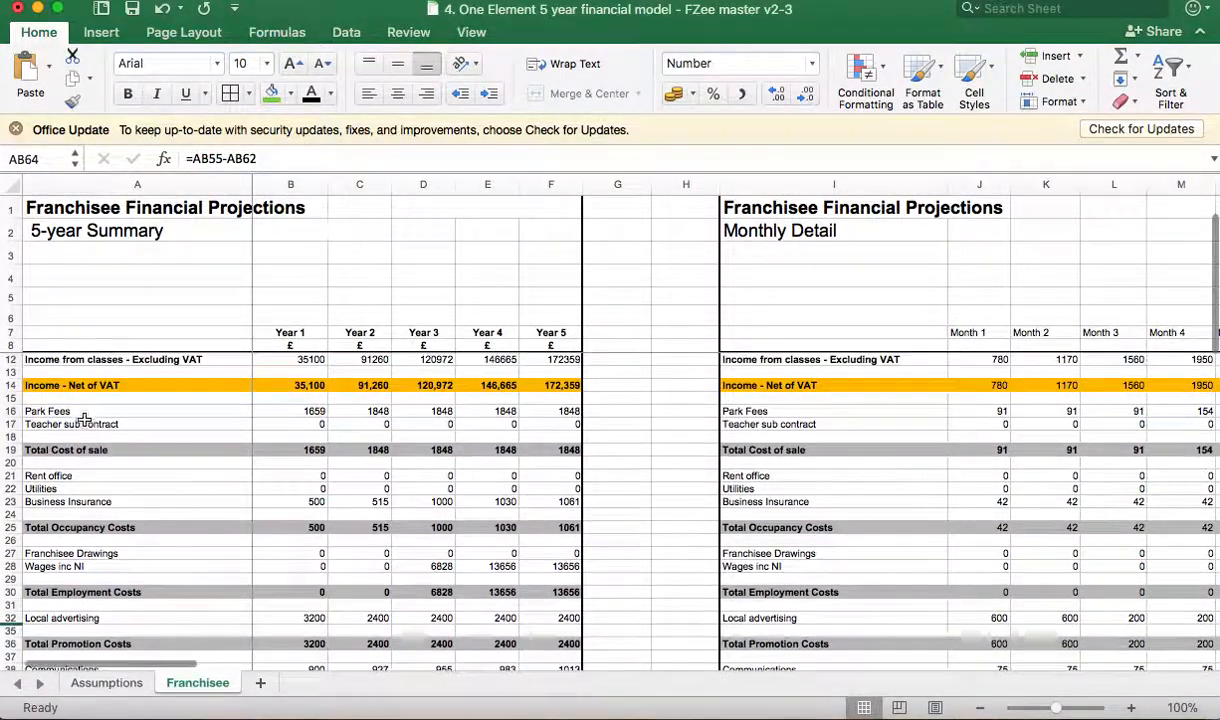
scroll(80, 595, down, 5)
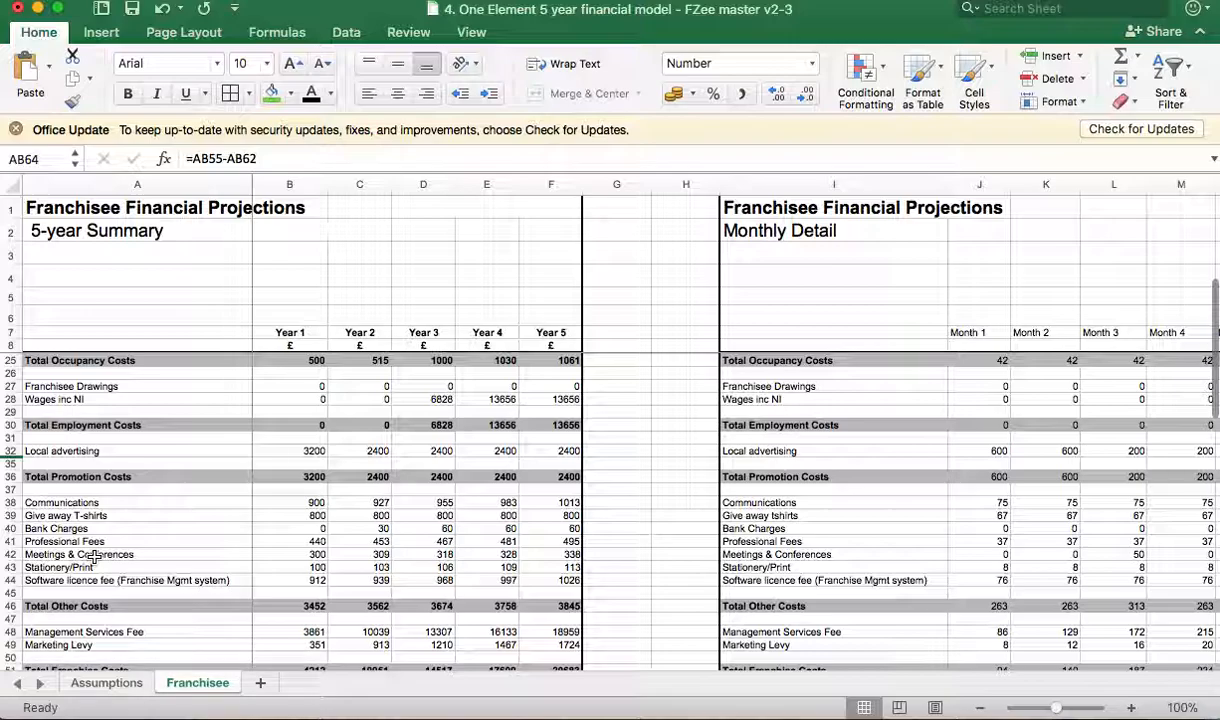
scroll(92, 557, down, 3)
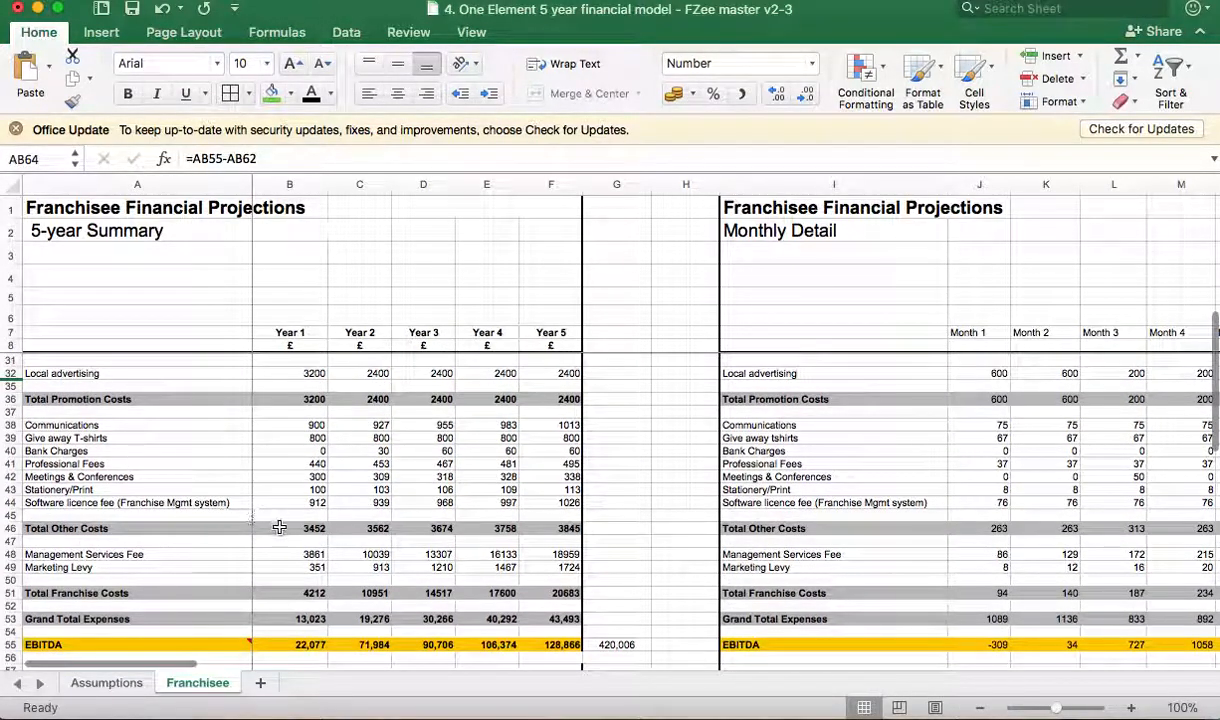
scroll(280, 527, down, 5)
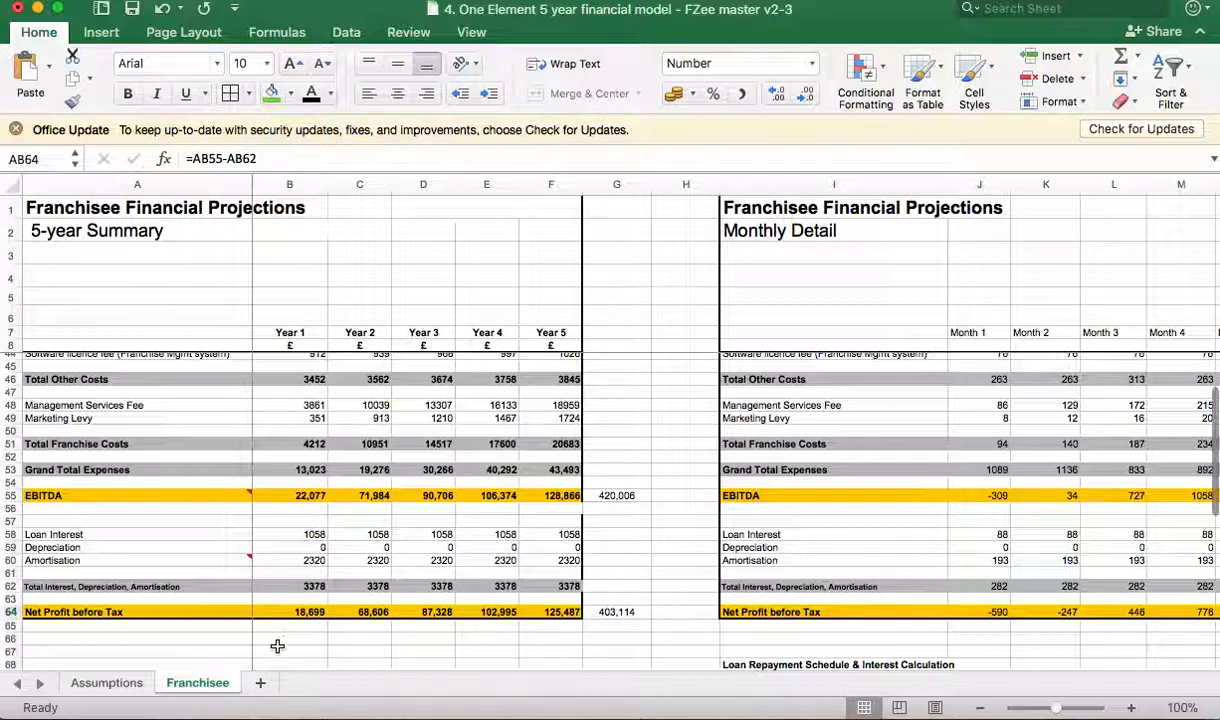
Recheck the turnover tables on the Assumptions sheet, and examine the EBITDA, Net Profit before Tax and Monthly Detail on the Franchisee sheet
click(107, 683)
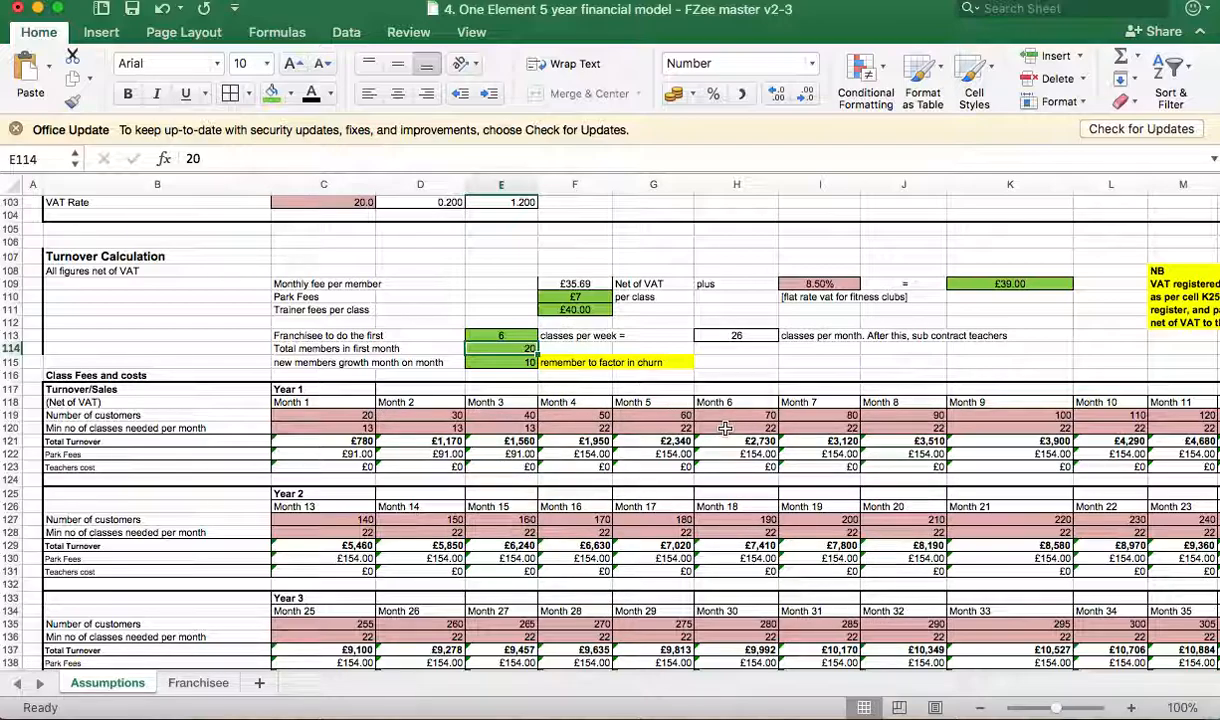
click(200, 683)
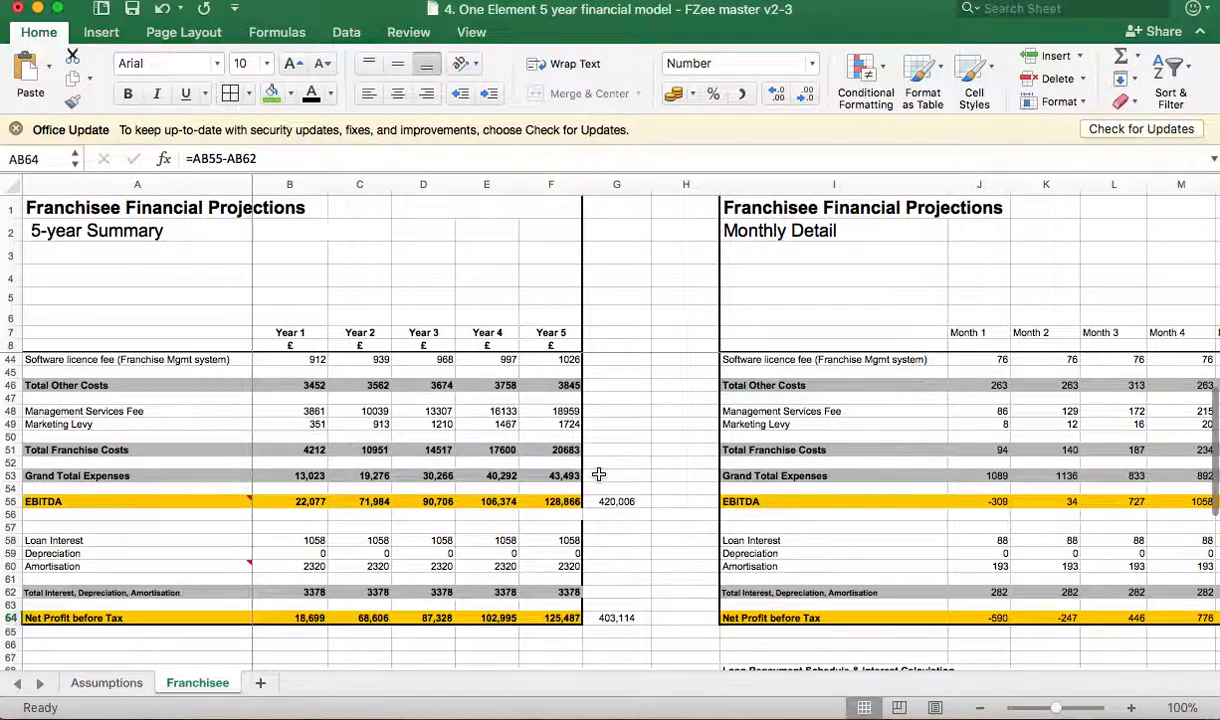
scroll(646, 505, up, 5)
scroll(646, 505, down, 5)
scroll(646, 505, up, 3)
scroll(646, 505, down, 3)
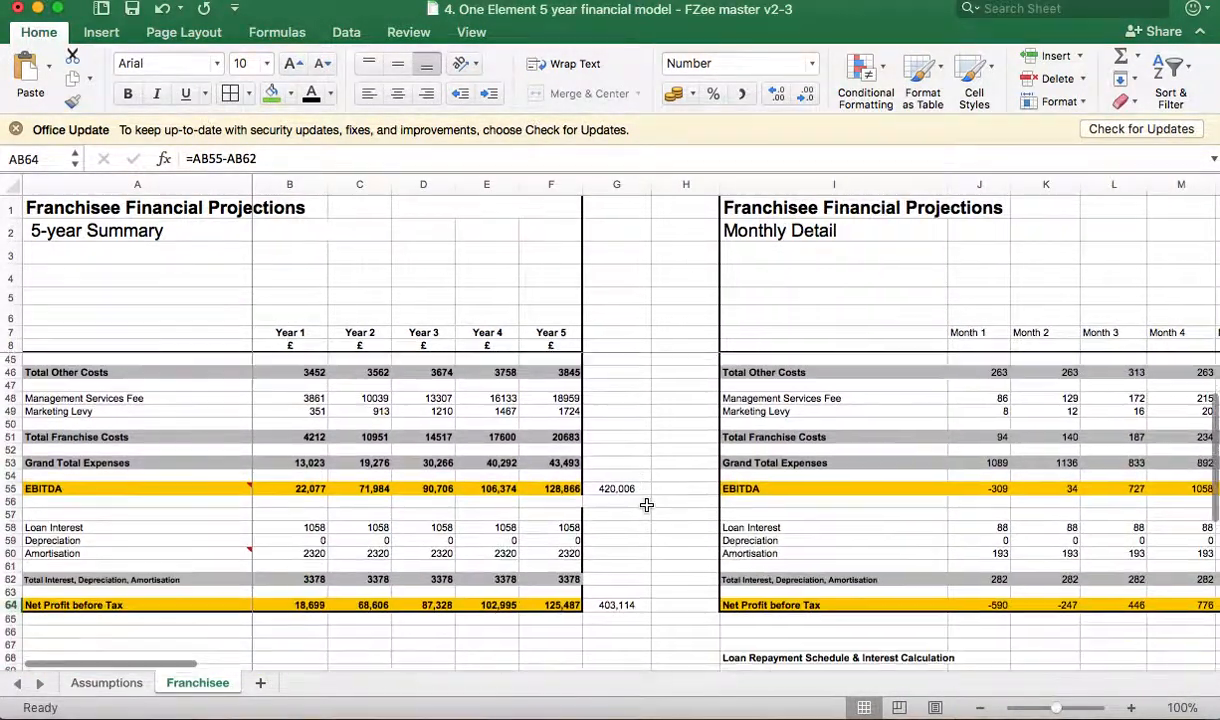
scroll(646, 505, down, 2)
scroll(646, 505, right, 5)
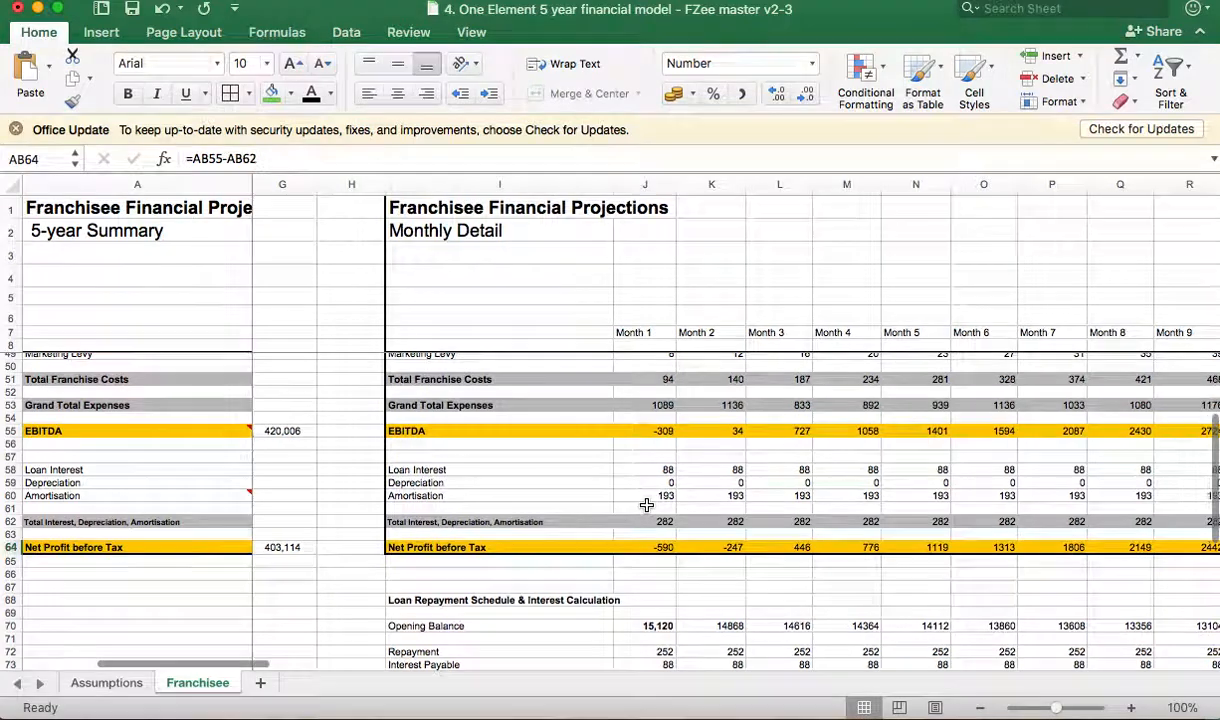
Examine the Monthly Detail's Net Profit before Tax from Month 1 to Month 18, and compare it with the membership assumptions on the Assumptions sheet
scroll(648, 502, left, 1)
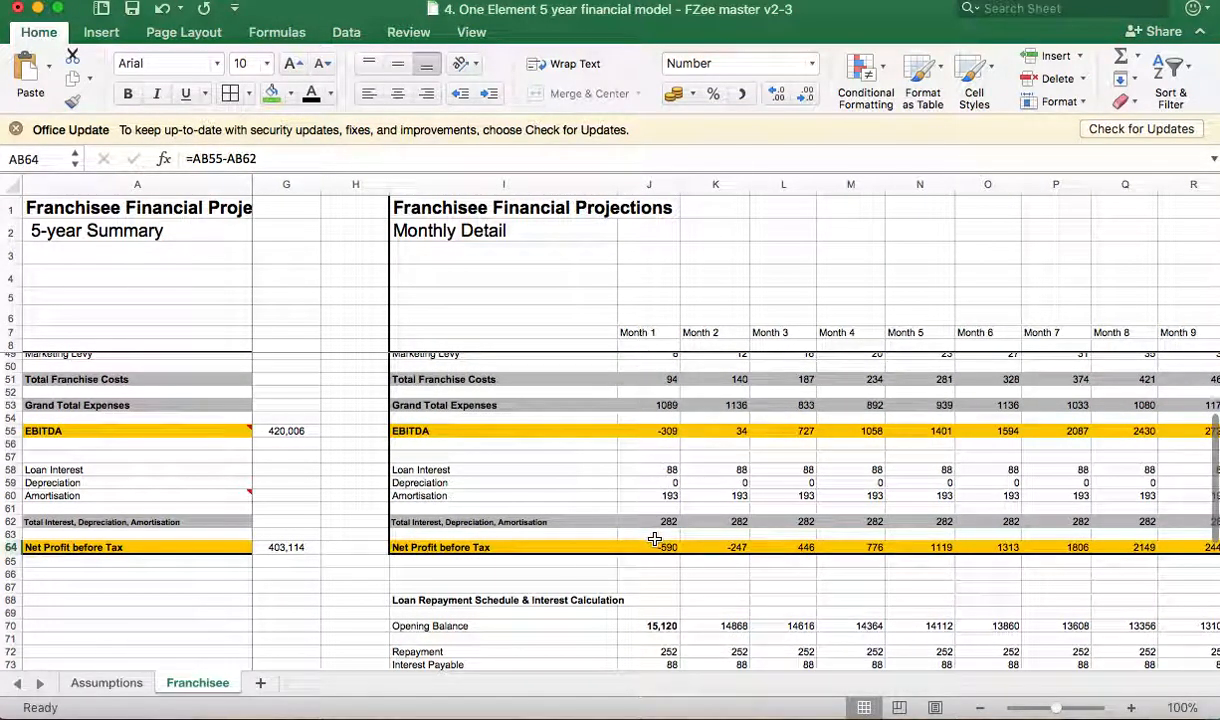
scroll(321, 528, left, 5)
scroll(327, 527, down, 1)
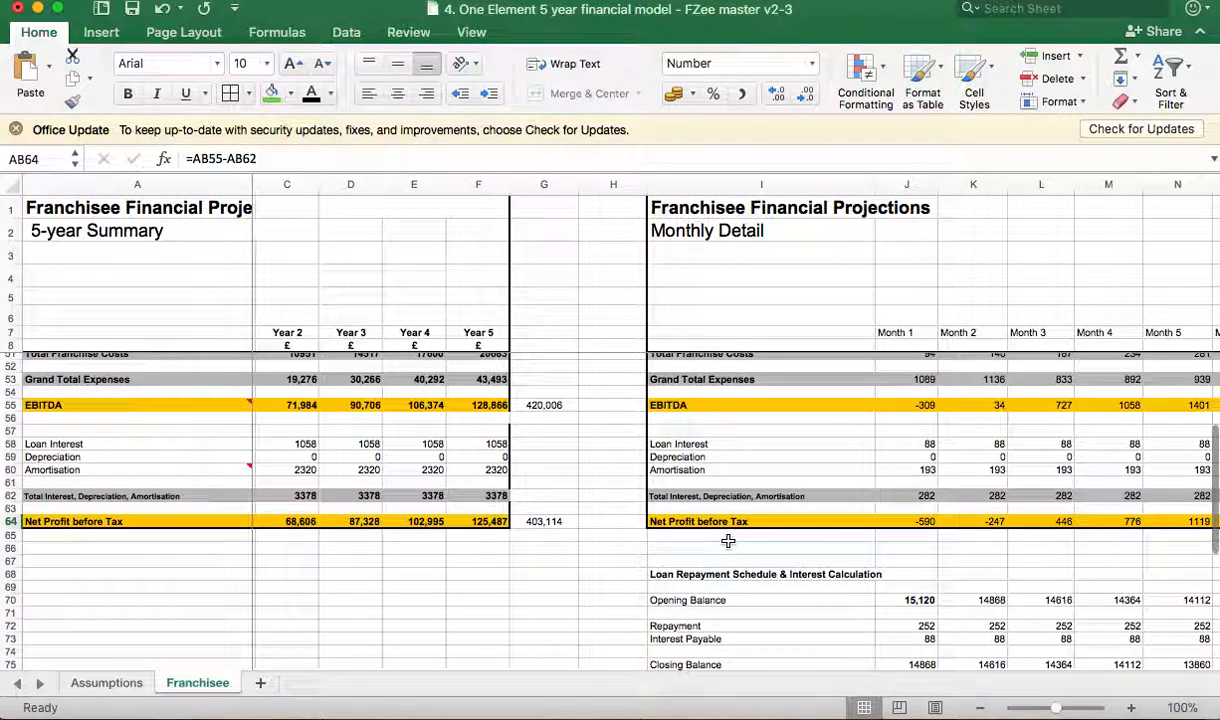
scroll(728, 541, up, 3)
scroll(728, 541, right, 5)
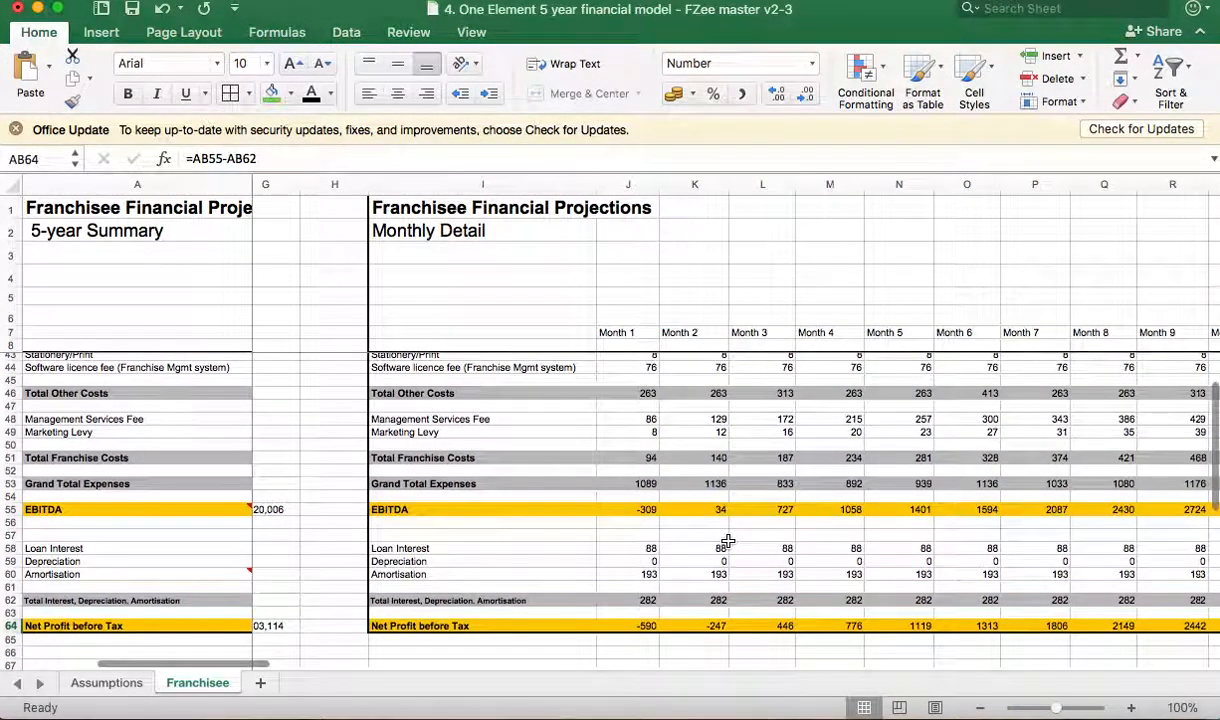
scroll(728, 541, right, 3)
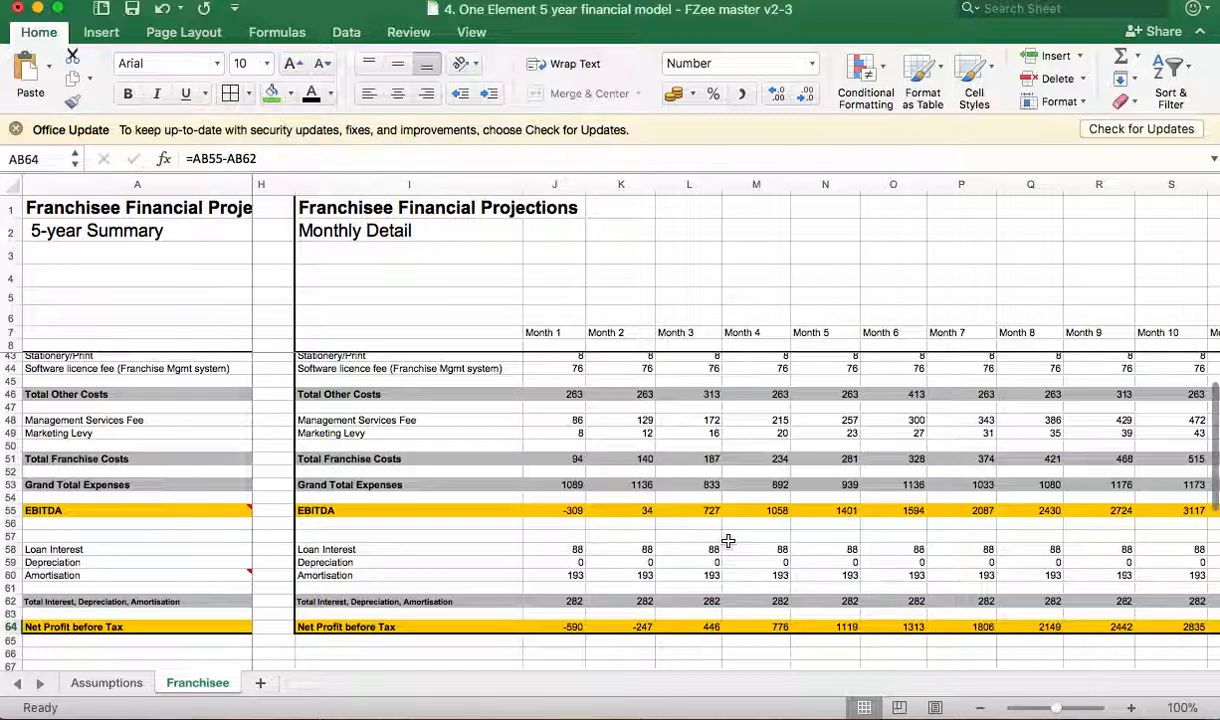
click(562, 628)
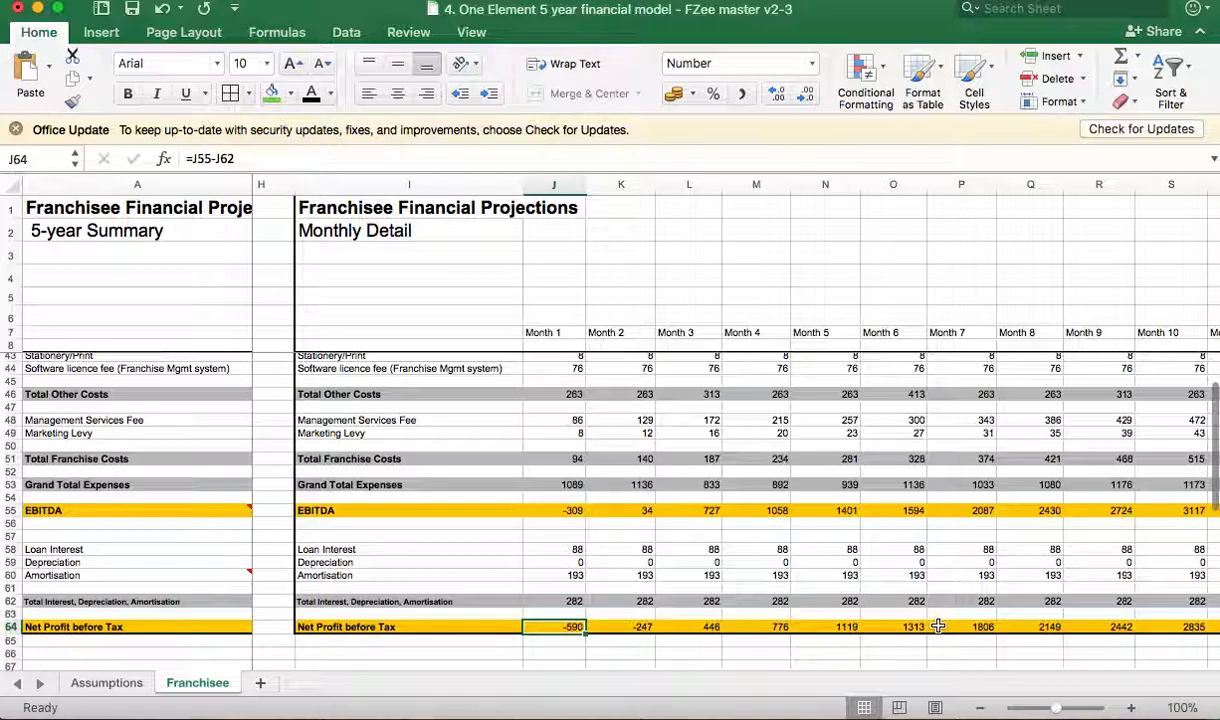
scroll(938, 626, right, 5)
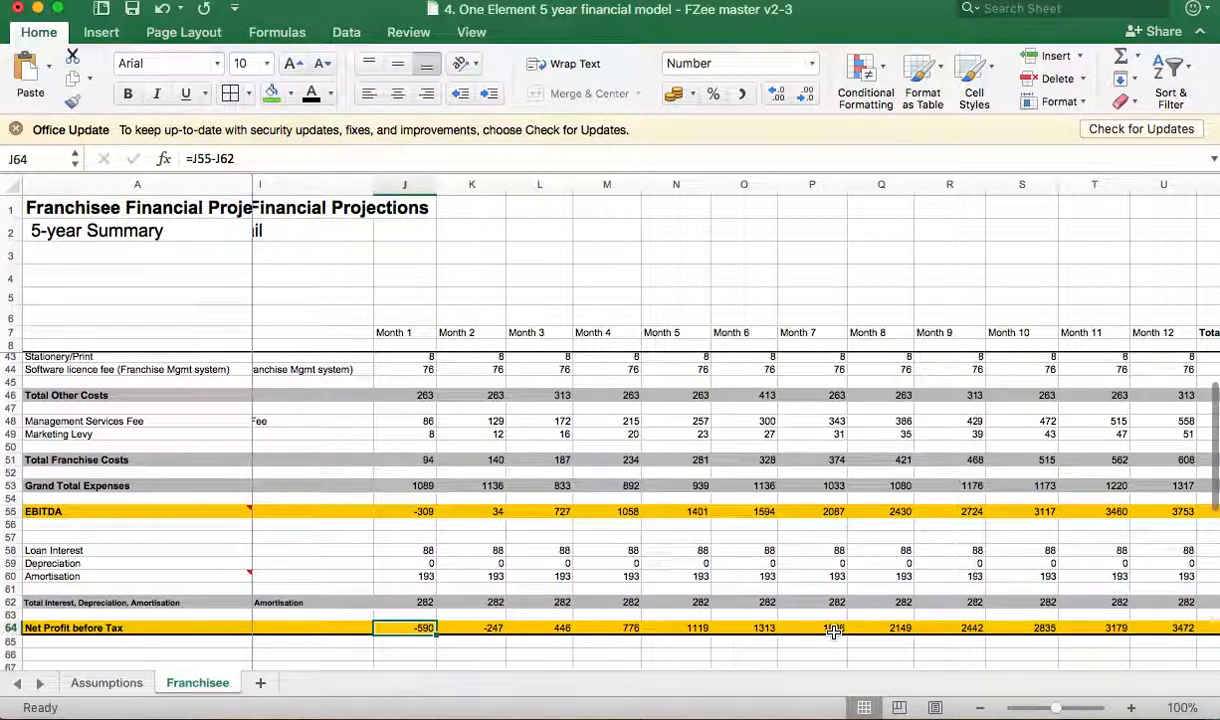
scroll(1000, 626, right, 5)
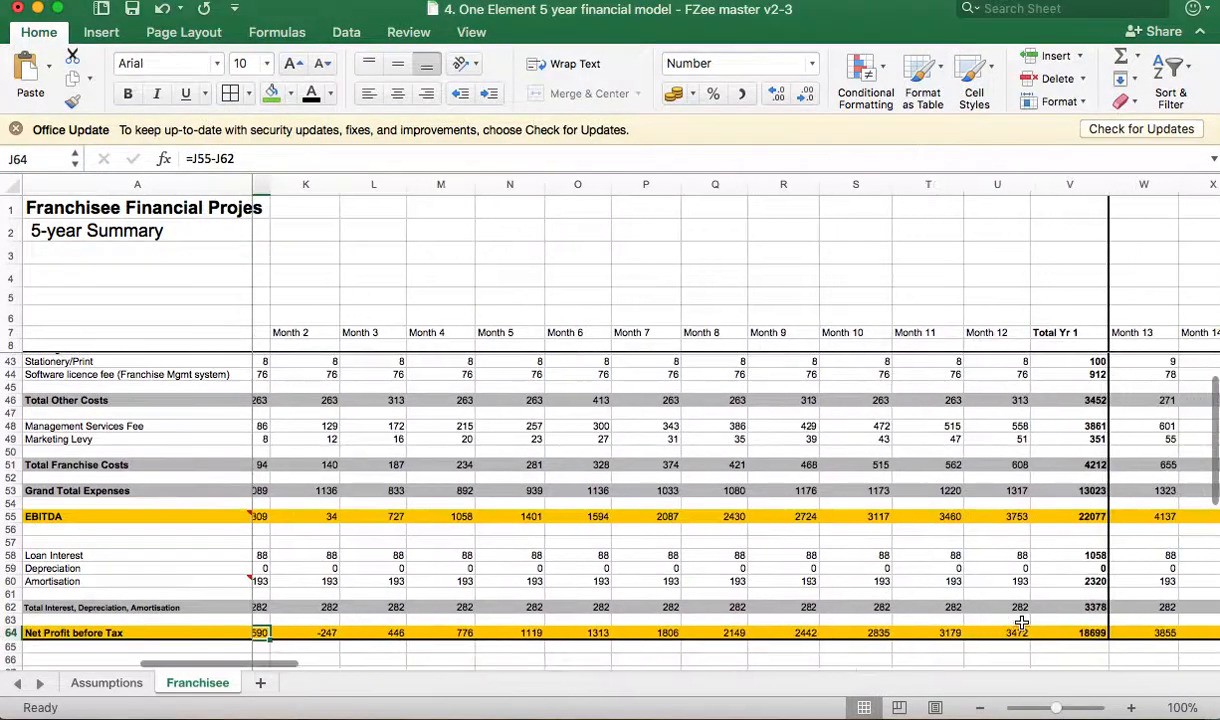
scroll(1022, 624, right, 5)
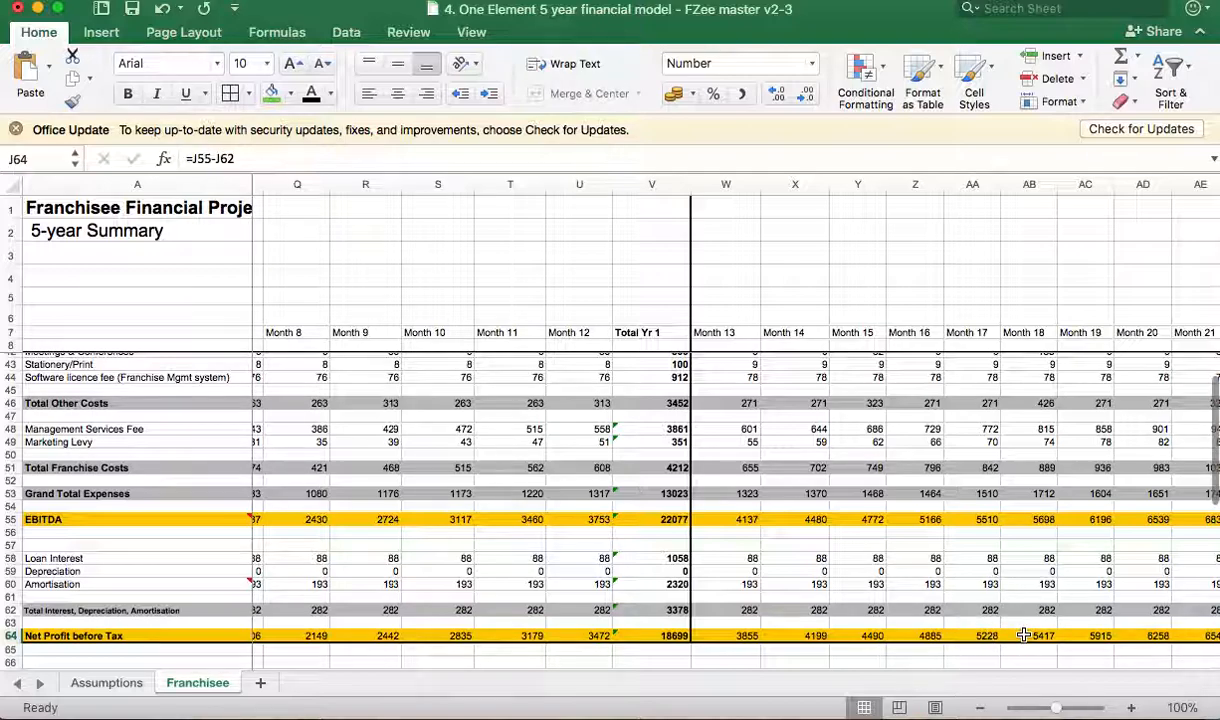
click(1024, 635)
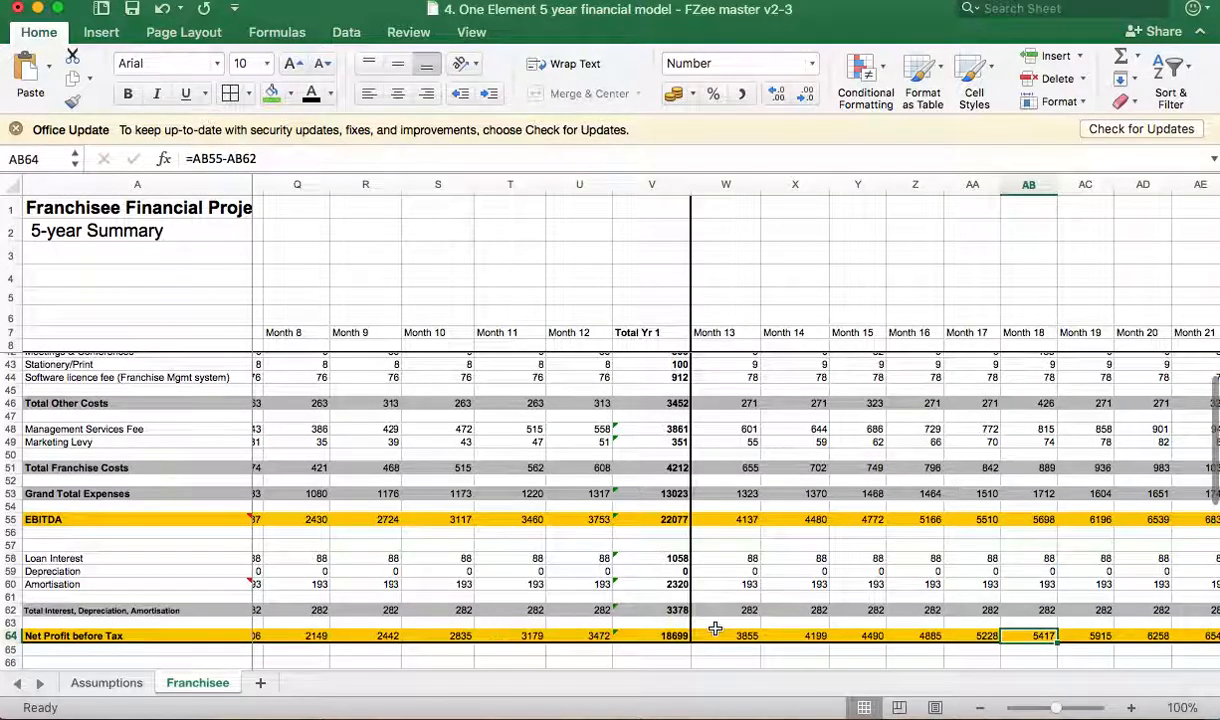
click(103, 683)
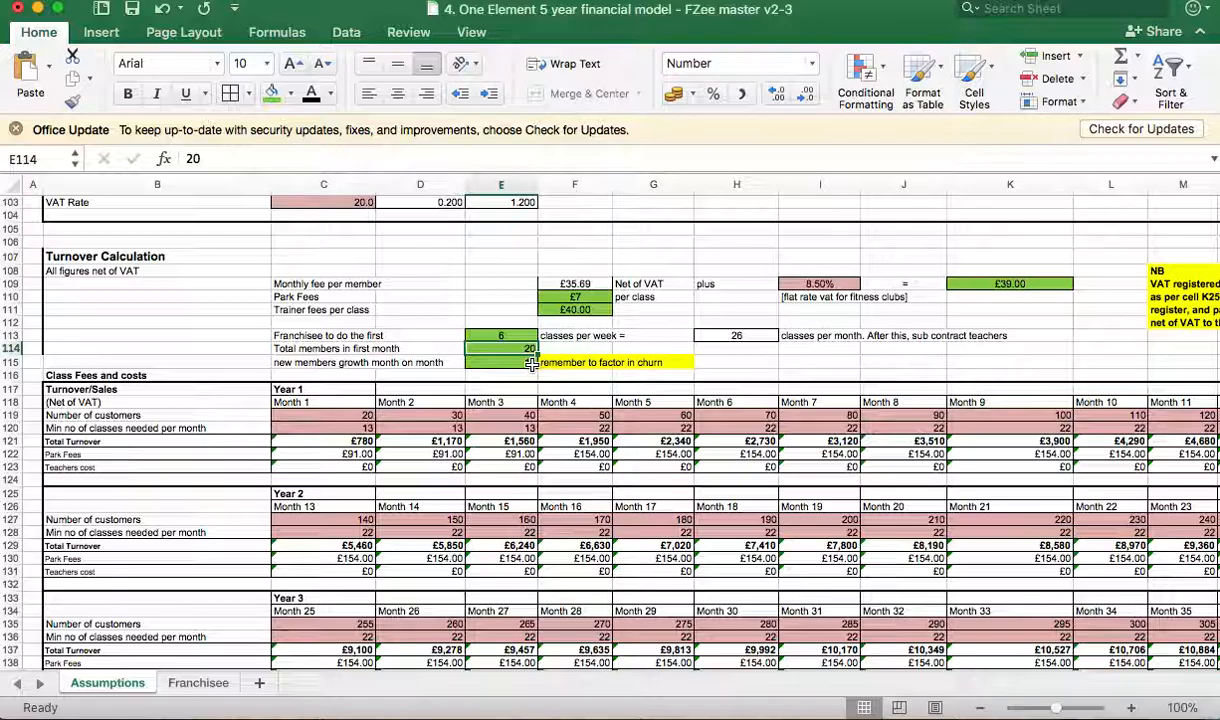
click(205, 683)
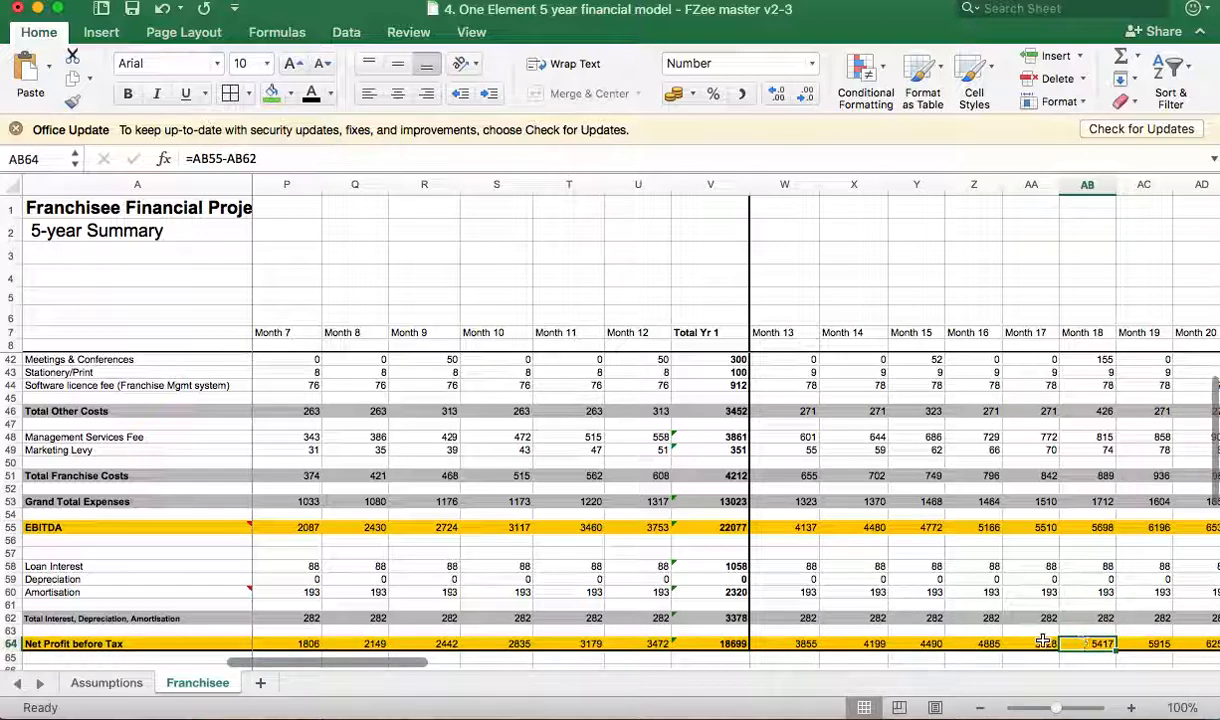
Set the month-on-month new members growth to 20 on the Assumptions sheet and check the Month 18 Net Profit before Tax
click(116, 688)
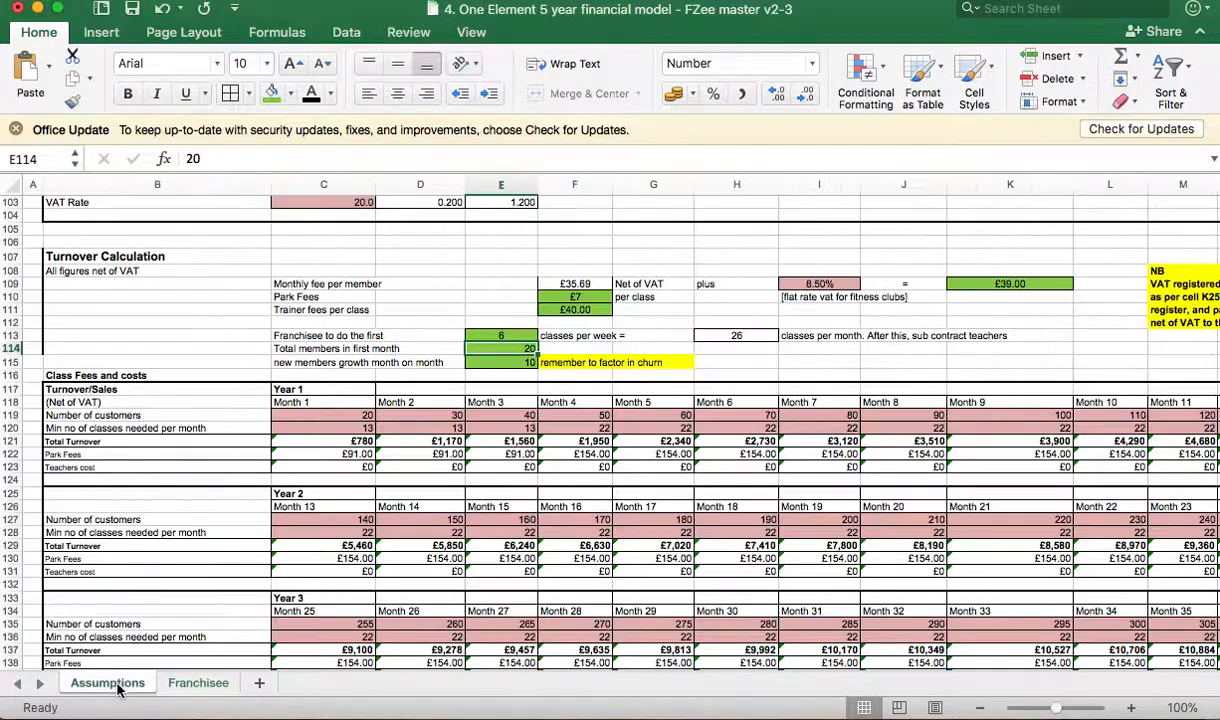
click(506, 363)
text(20)
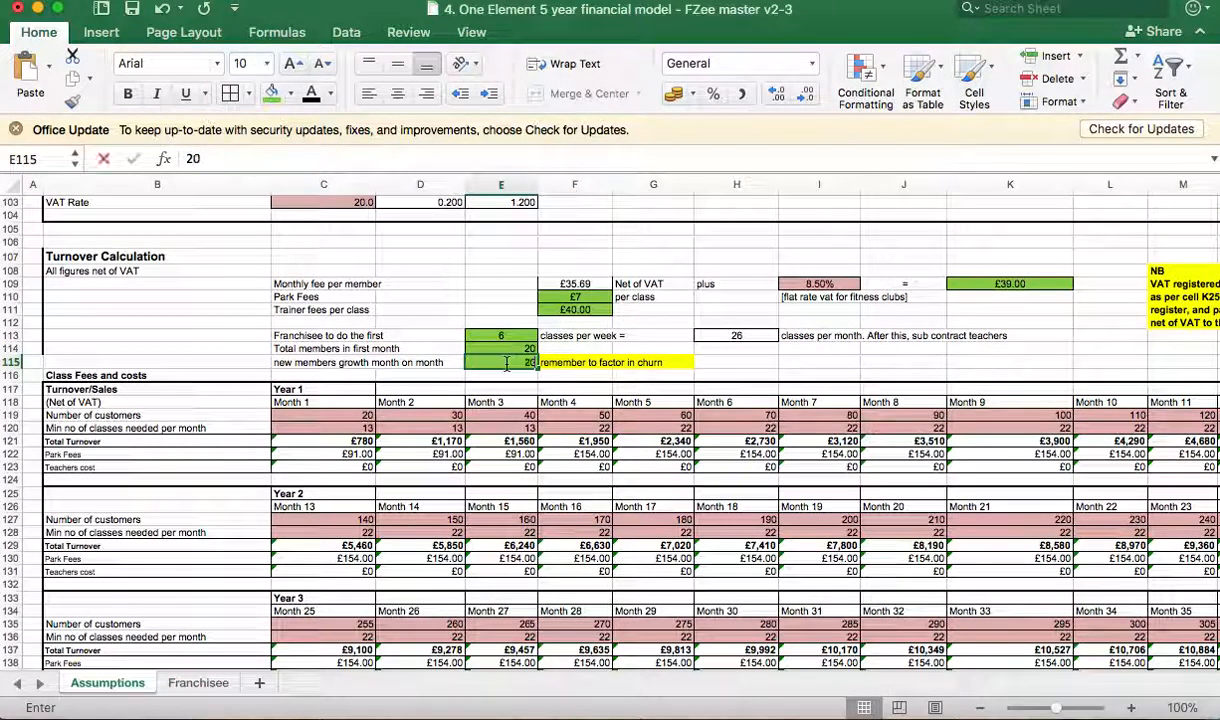
key(Return)
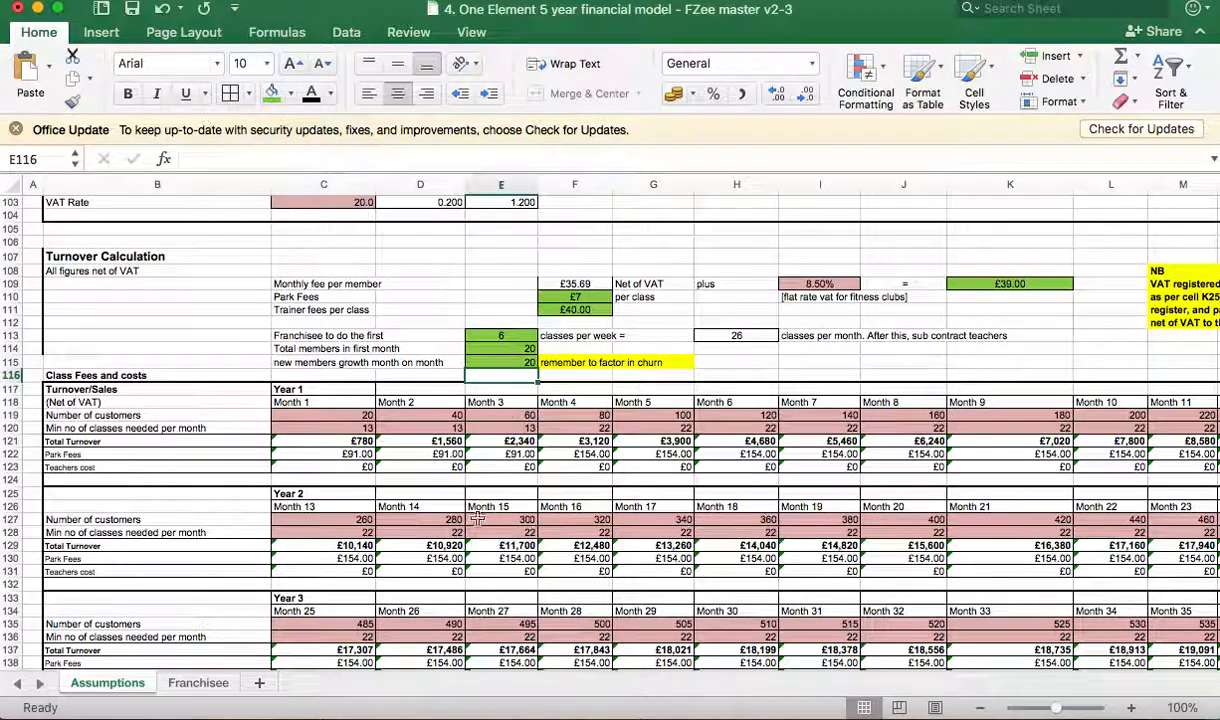
click(197, 683)
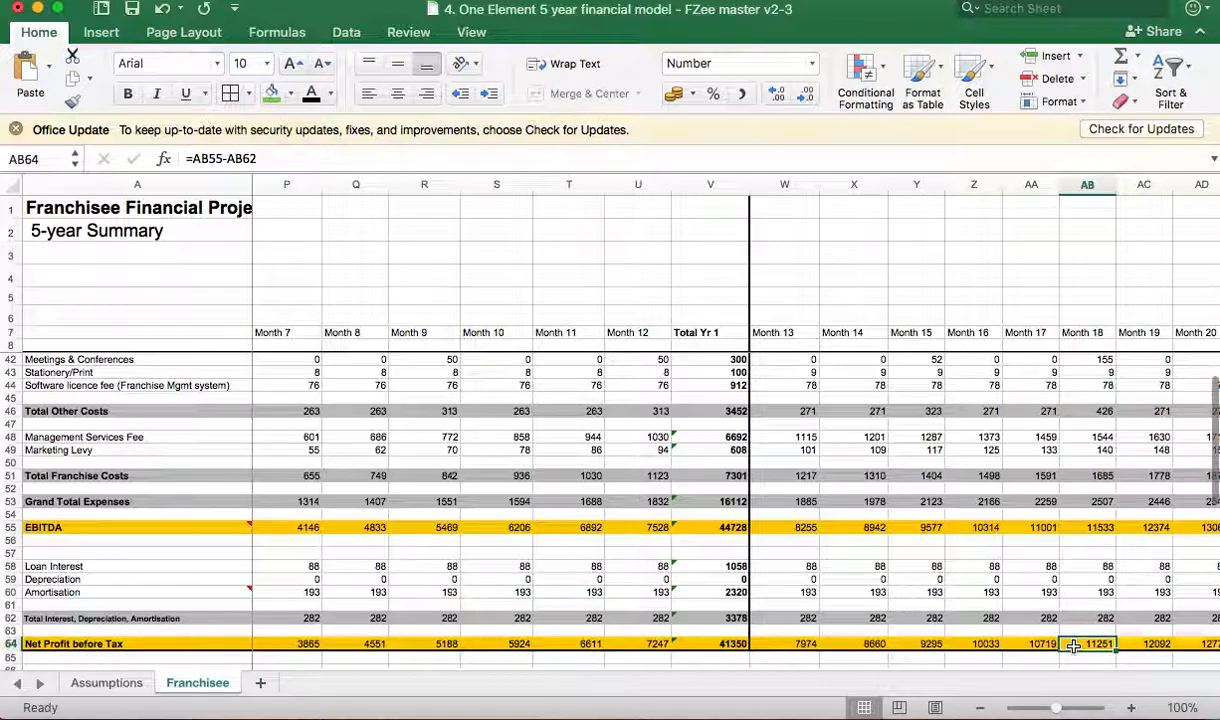
Restore the month-on-month new members growth to 10 and recheck the profit rows on the Franchisee sheet
click(108, 683)
click(499, 362)
text(10)
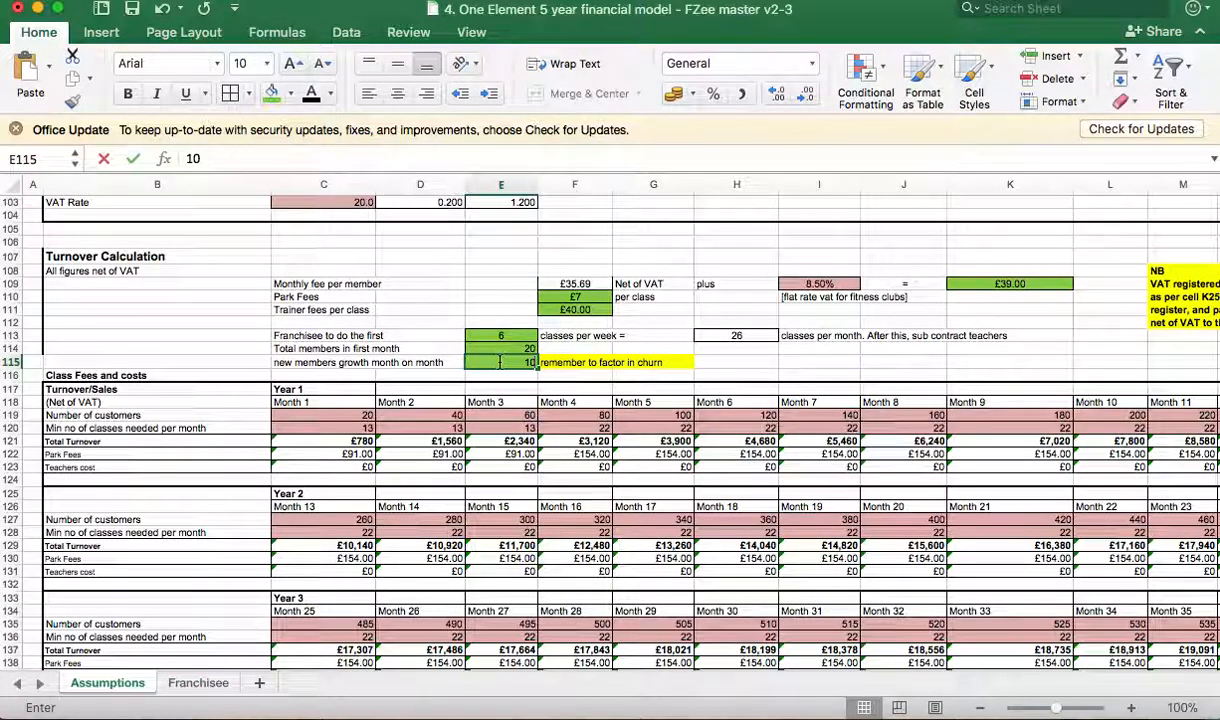
key(Return)
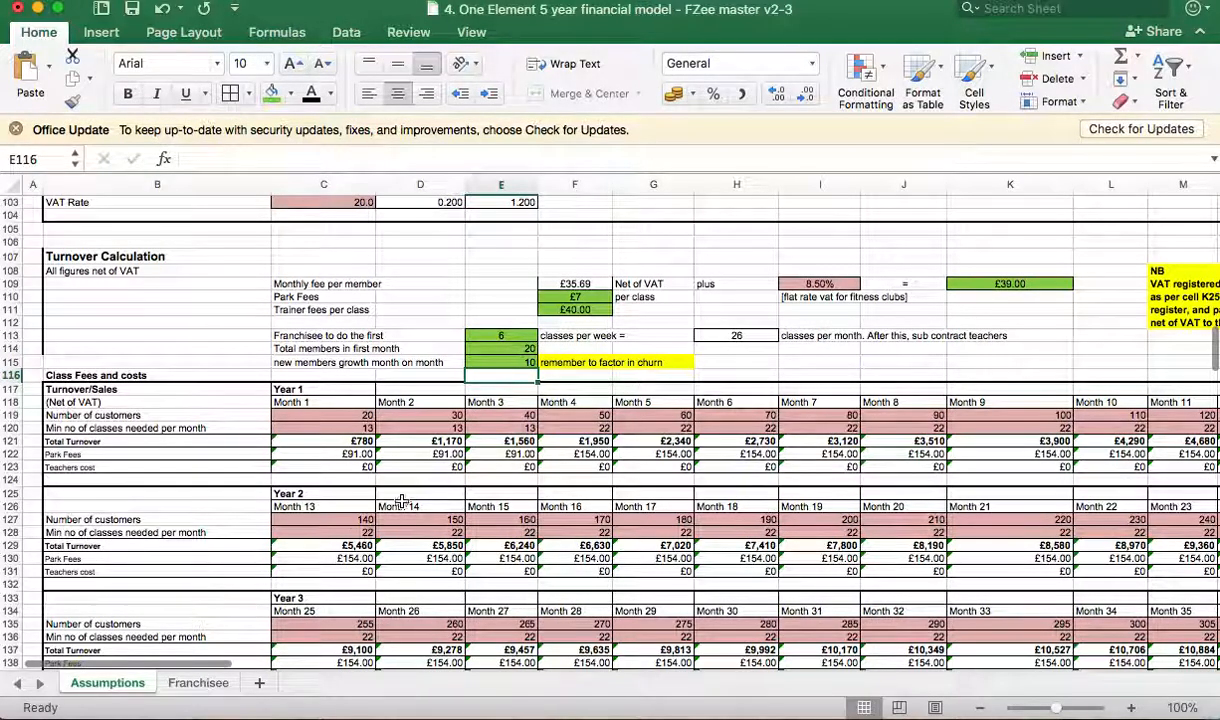
click(200, 682)
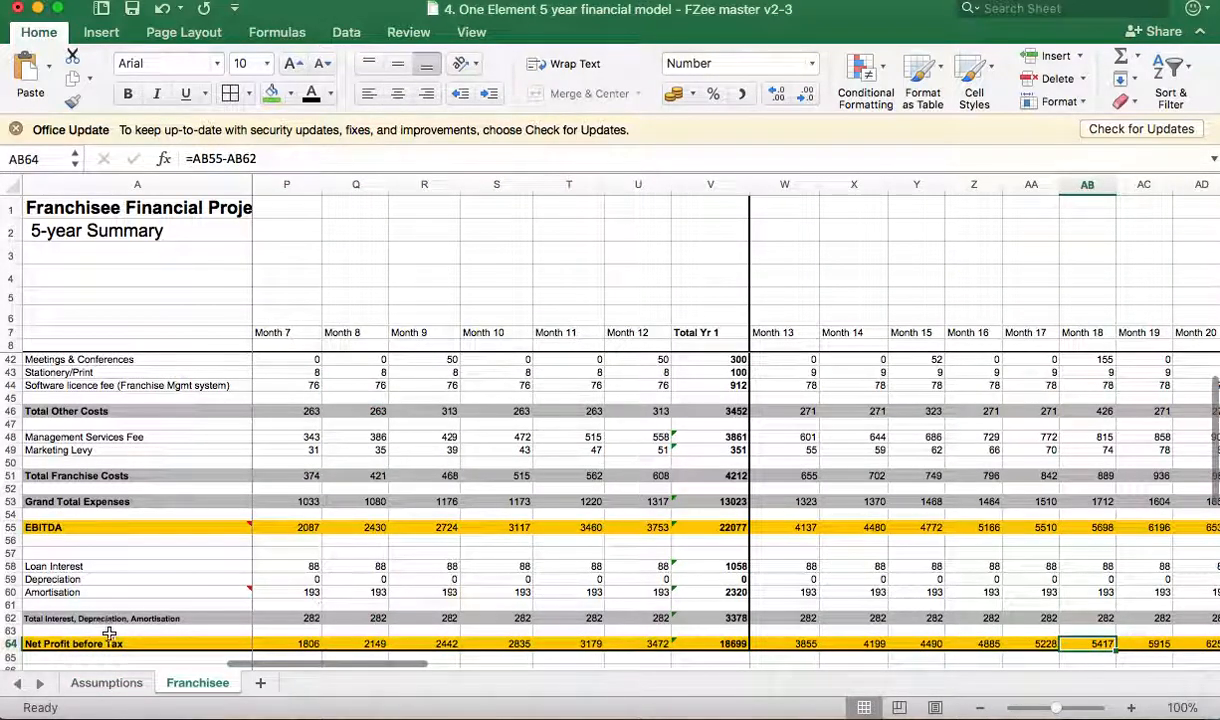
Set the franchisee's working capital to 18000 in the set-up costs and check the Month 18 total of interest, depreciation and amortisation
click(107, 683)
scroll(586, 360, up, 15)
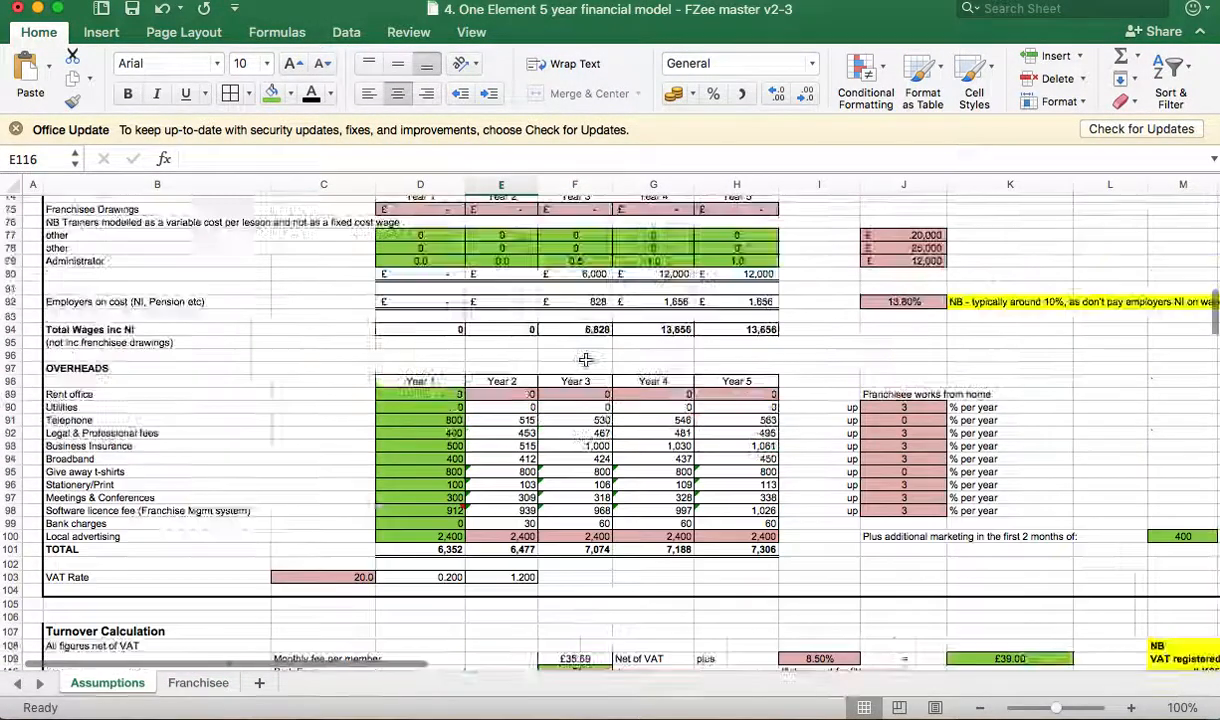
scroll(586, 360, down, 4)
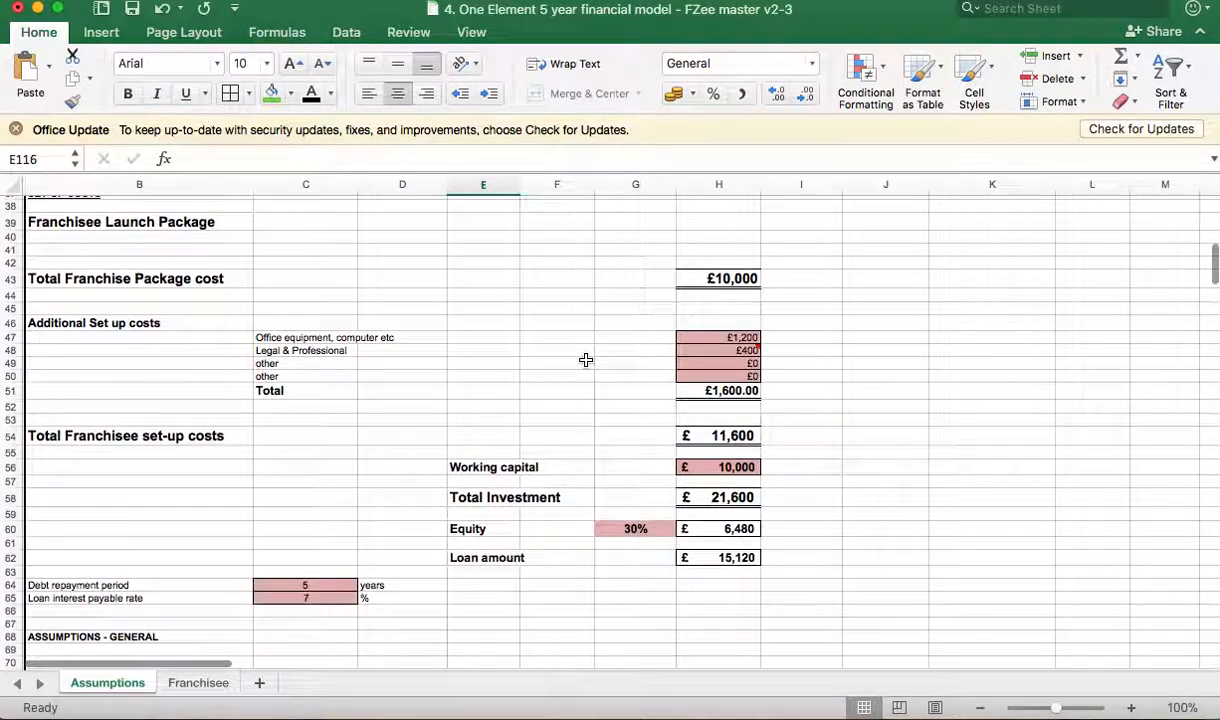
click(721, 468)
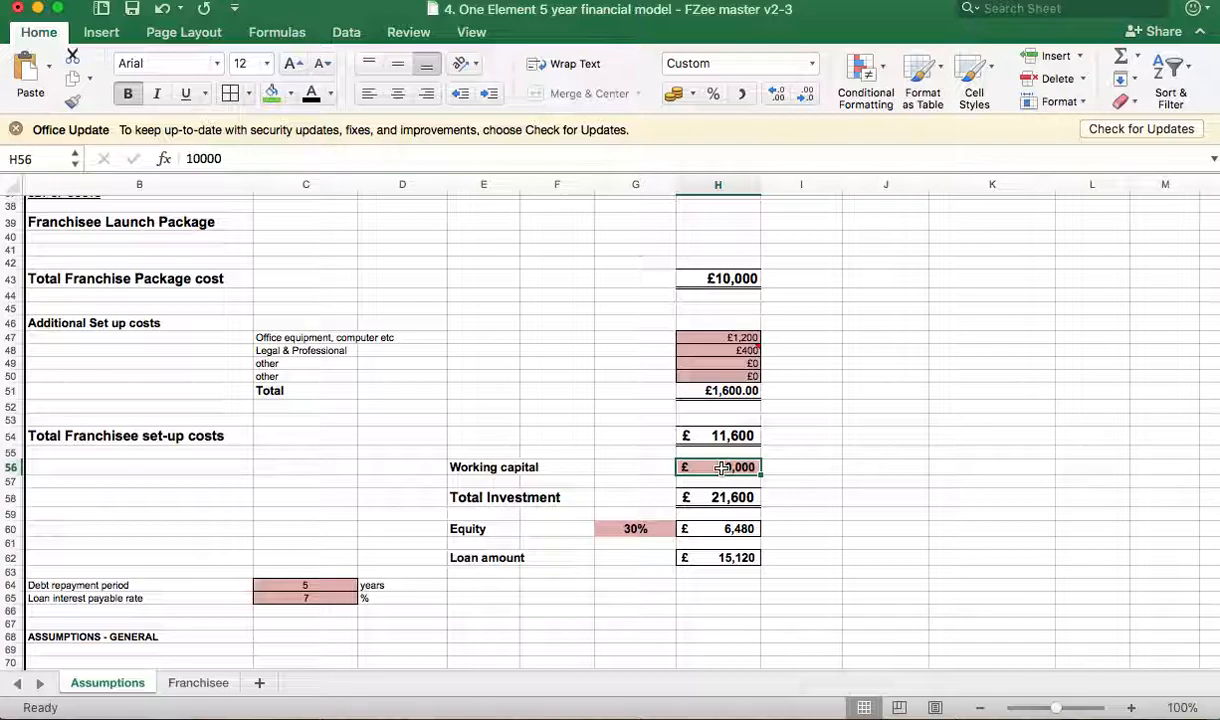
text(18000)
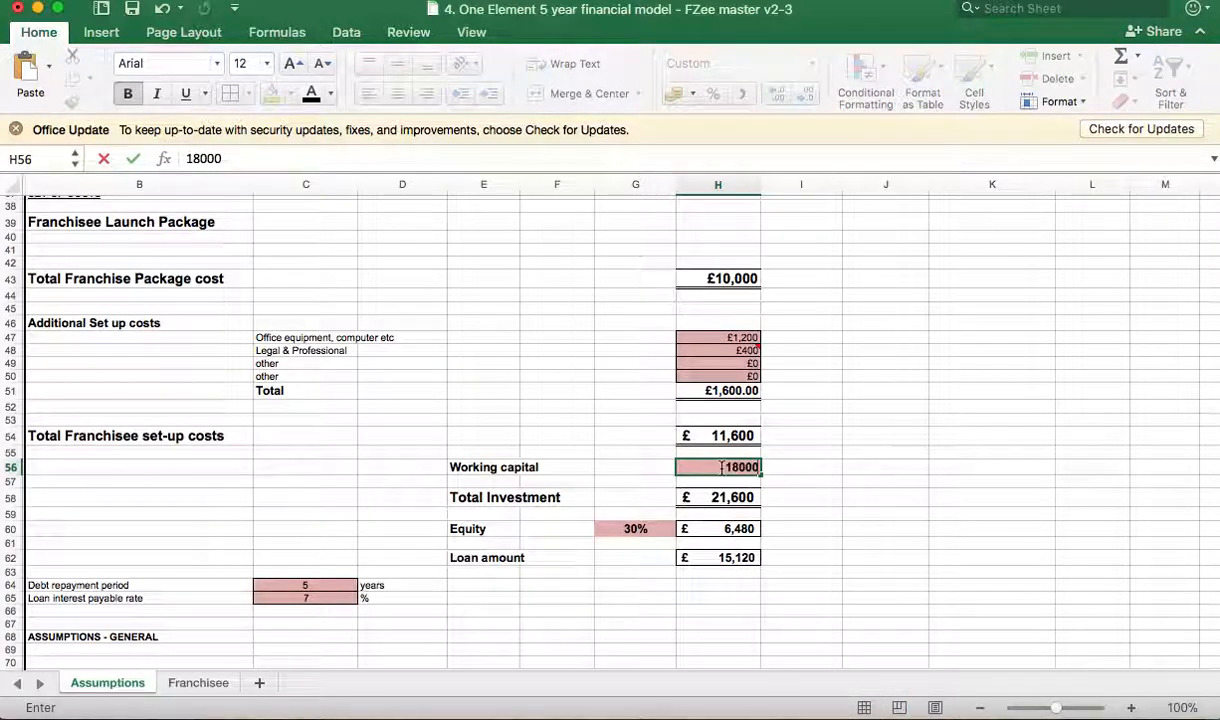
key(Return)
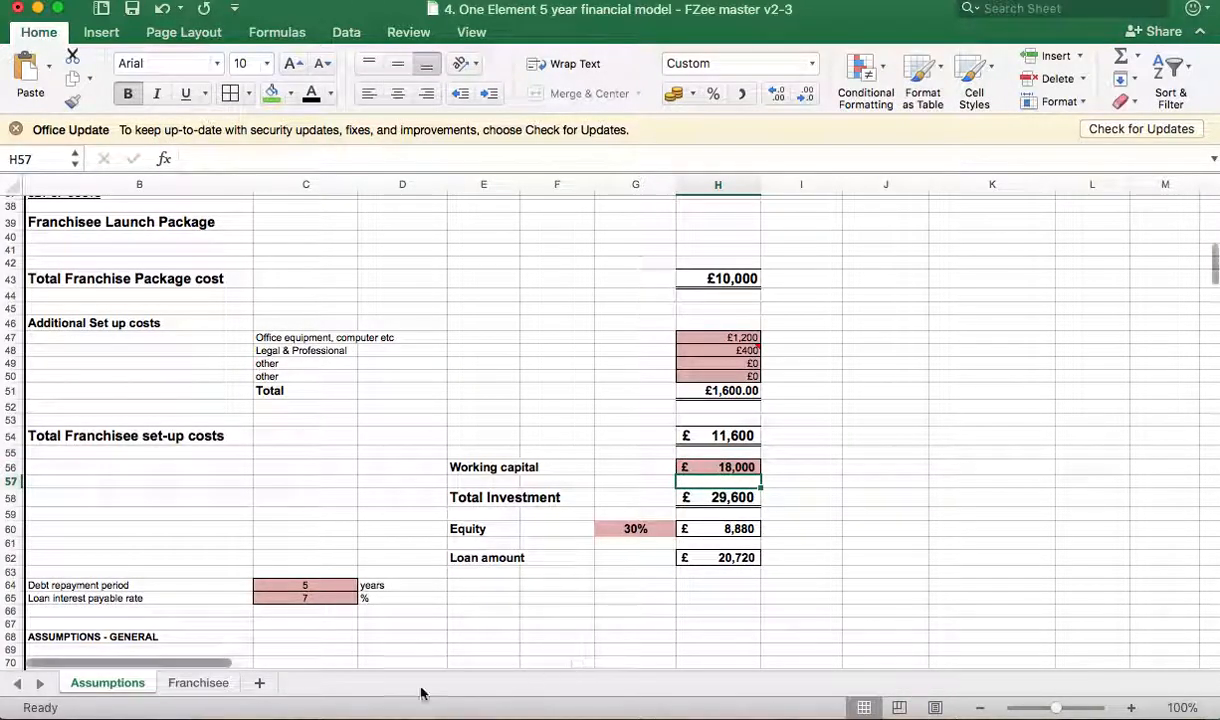
click(226, 687)
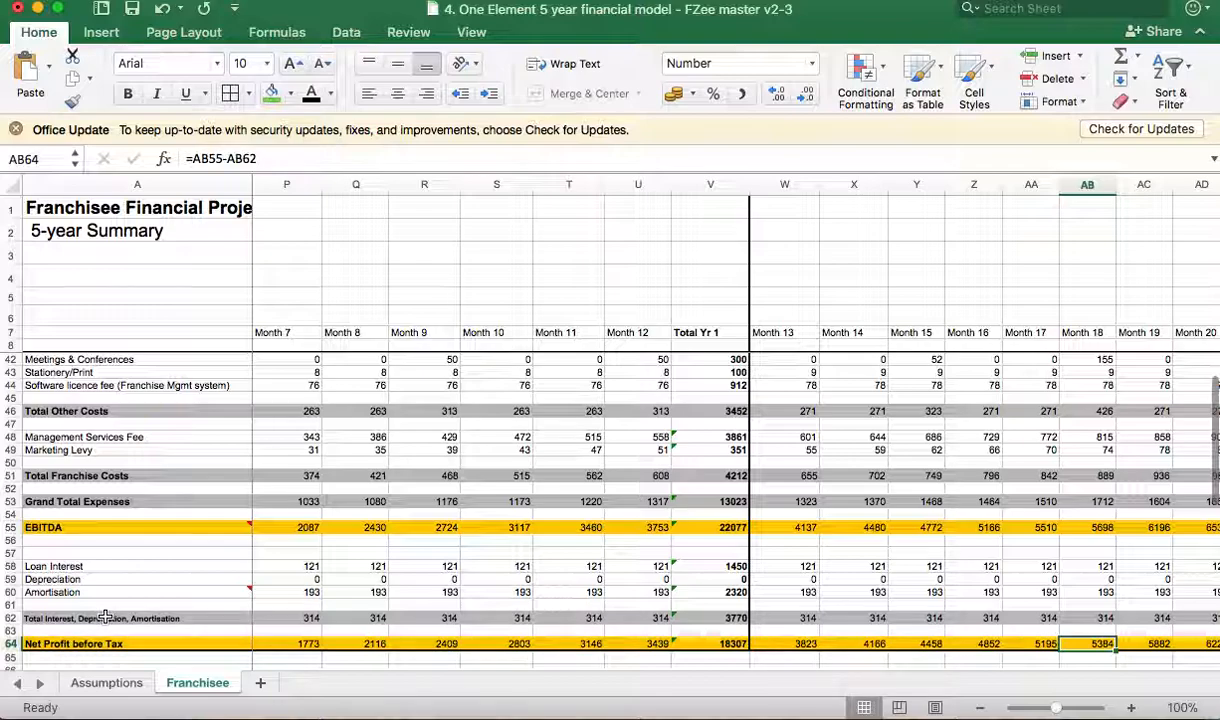
click(1107, 619)
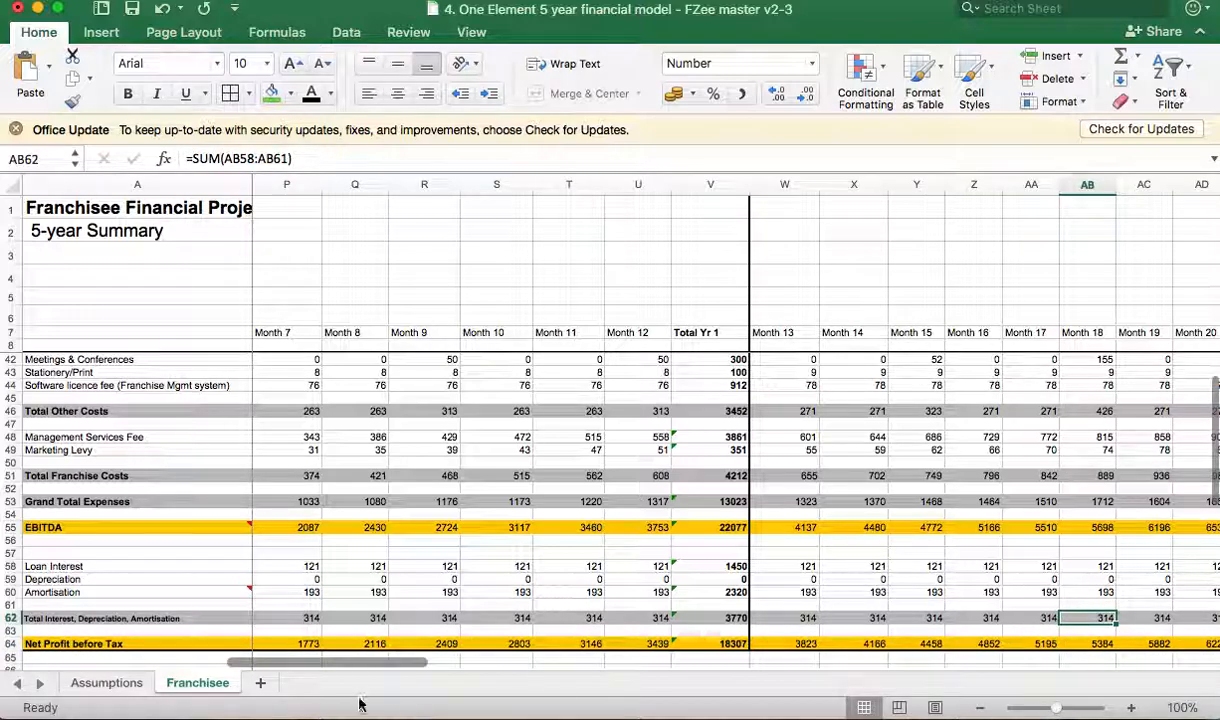
Set the working capital to 5,000 and check the Loan Interest and Net Profit before Tax rows on the Franchisee sheet
click(100, 686)
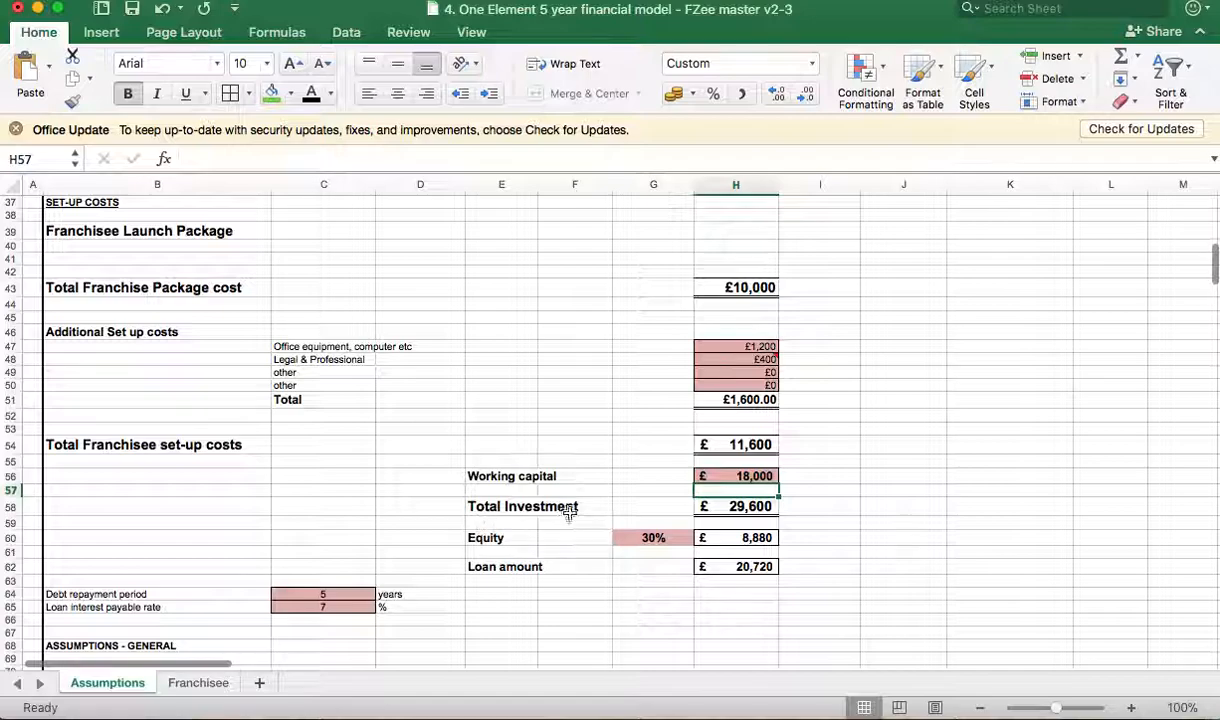
click(757, 477)
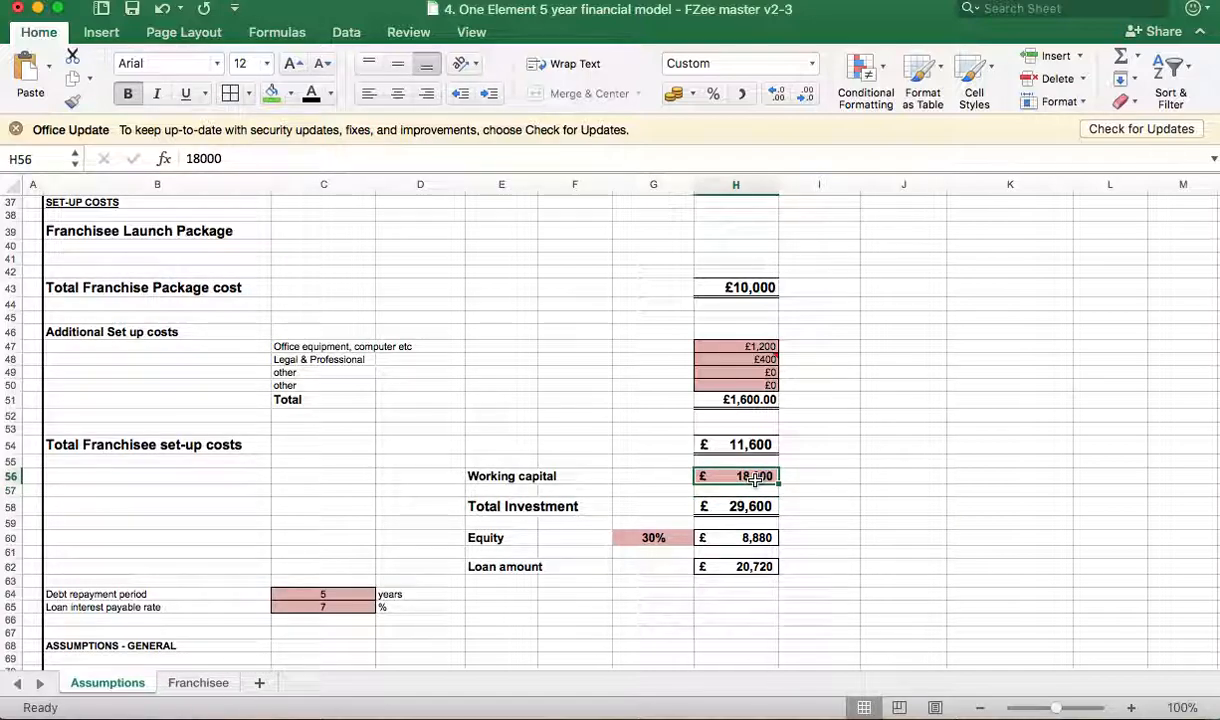
text(5,)
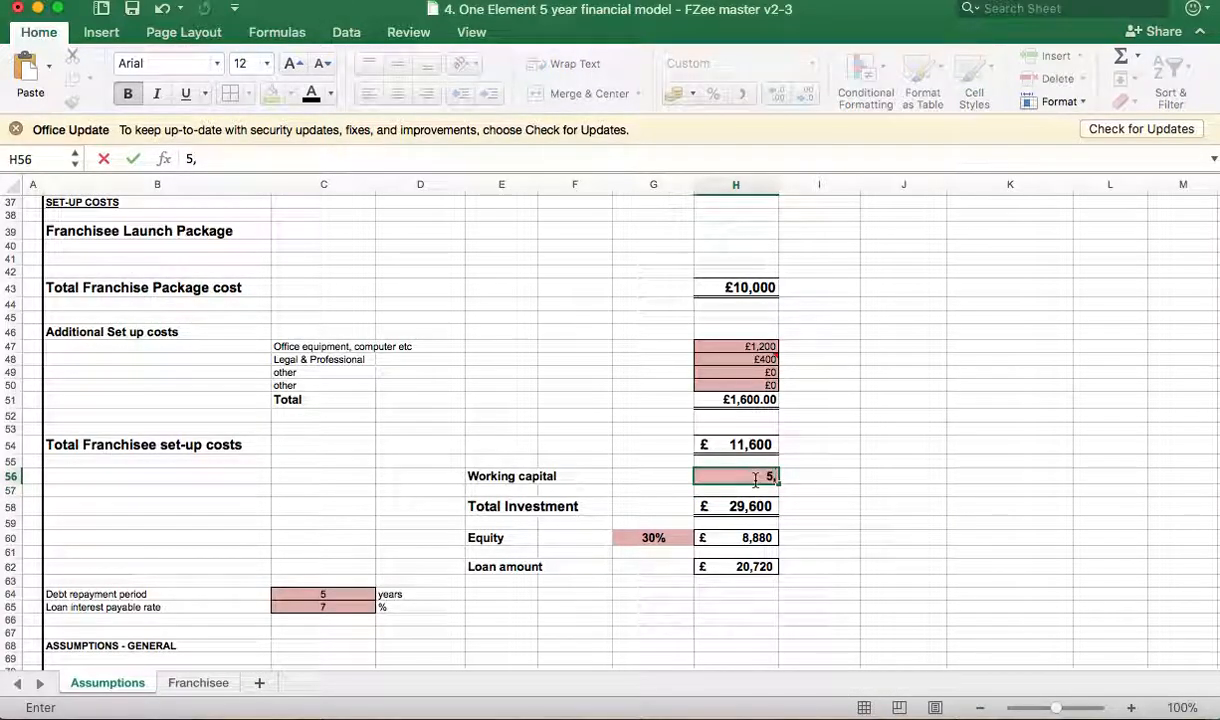
key(Return)
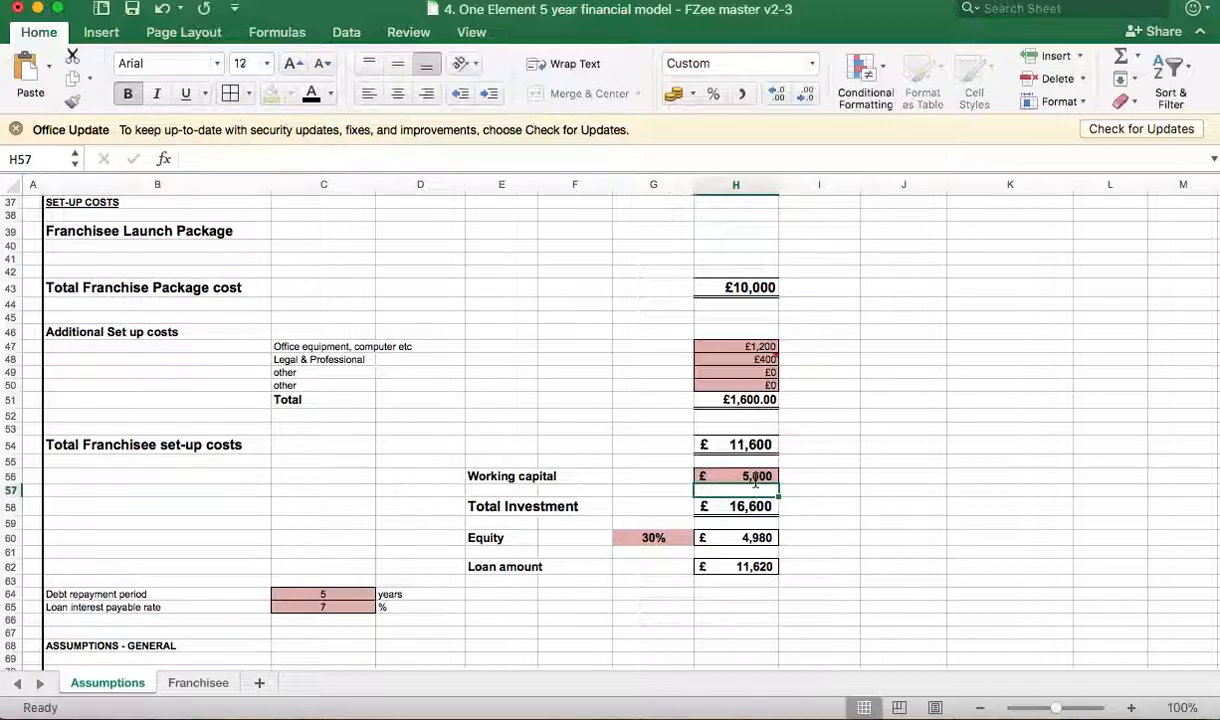
click(197, 683)
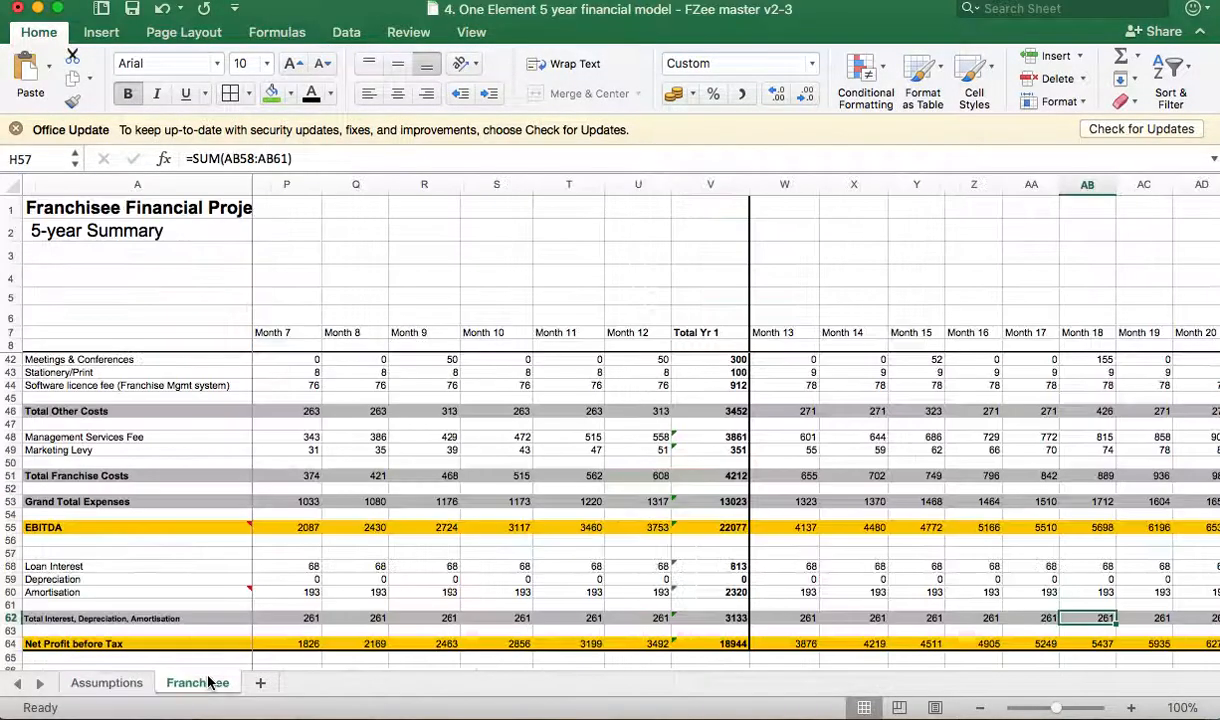
Examine the 5-year Summary costs and the Monthly Detail up to the Month 18 Net Profit before Tax
scroll(304, 626, left, 10)
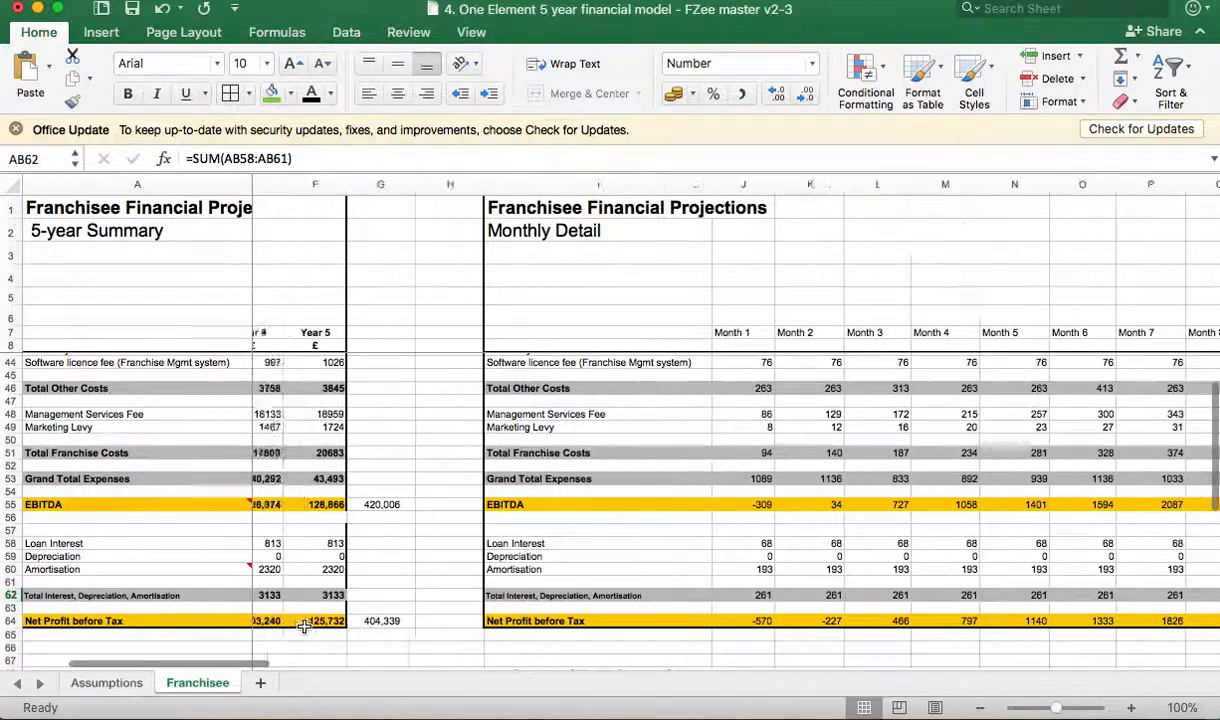
scroll(304, 626, up, 8)
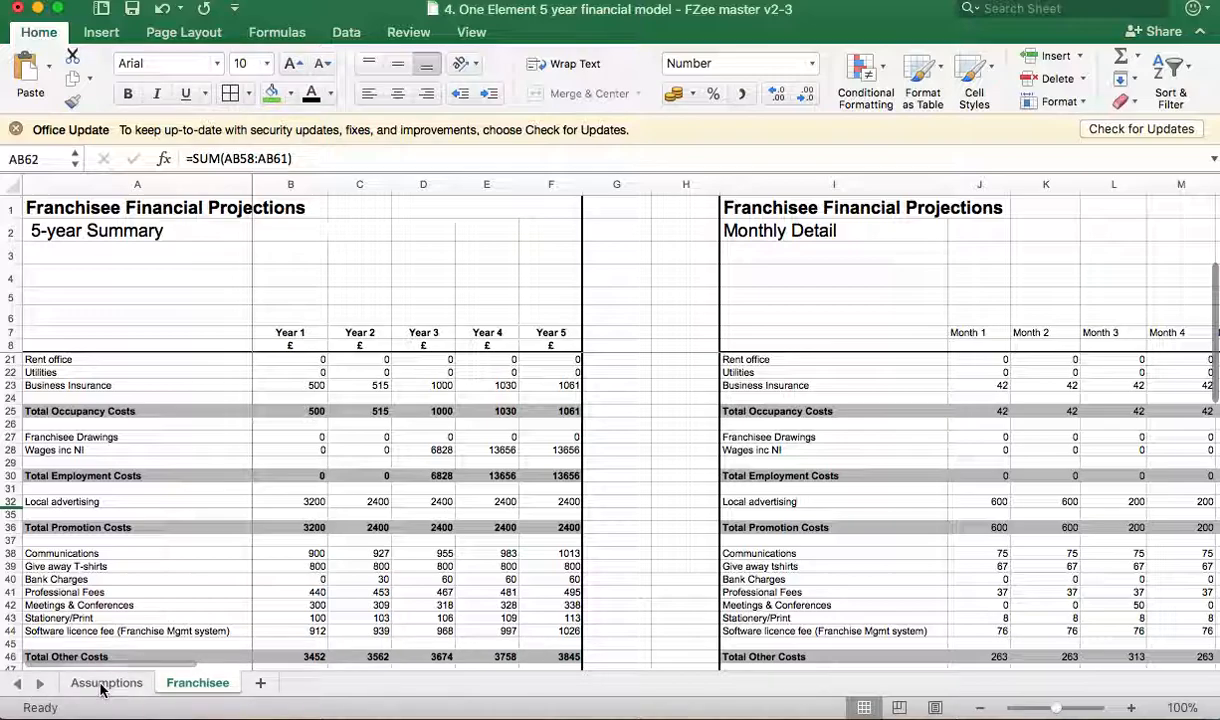
scroll(395, 515, down, 8)
scroll(395, 515, right, 1)
scroll(407, 536, right, 10)
scroll(407, 536, down, 2)
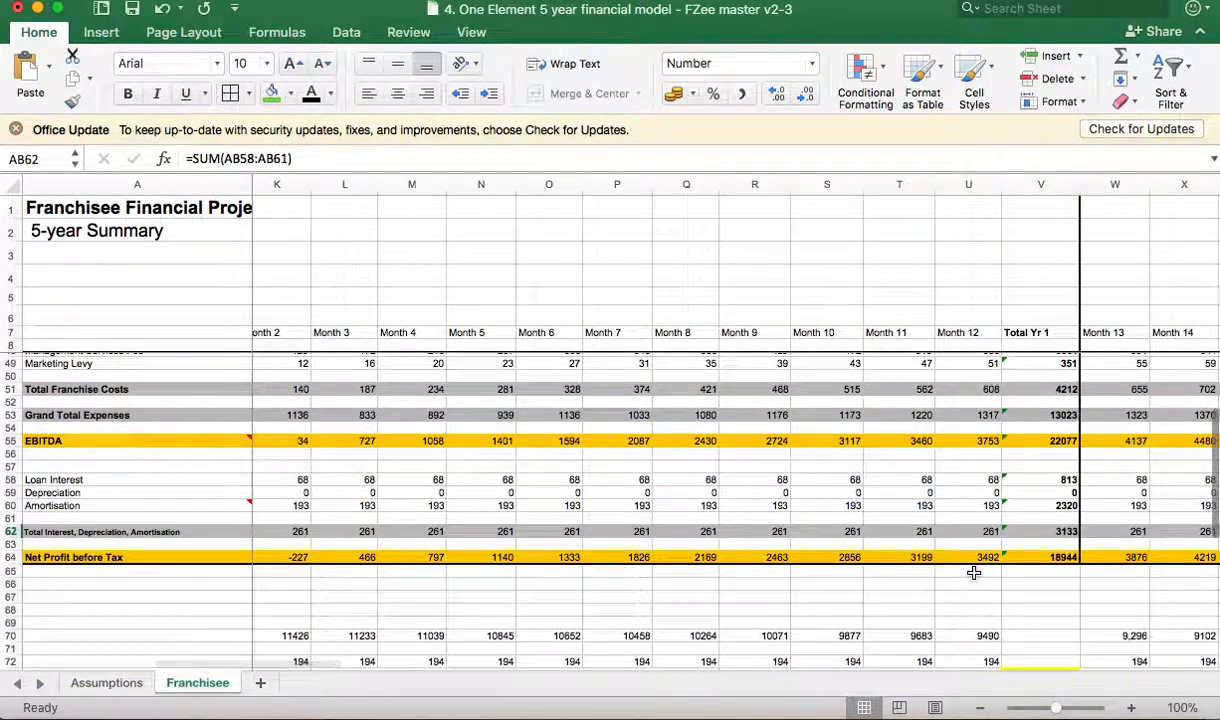
scroll(955, 560, down, 1)
scroll(955, 560, right, 7)
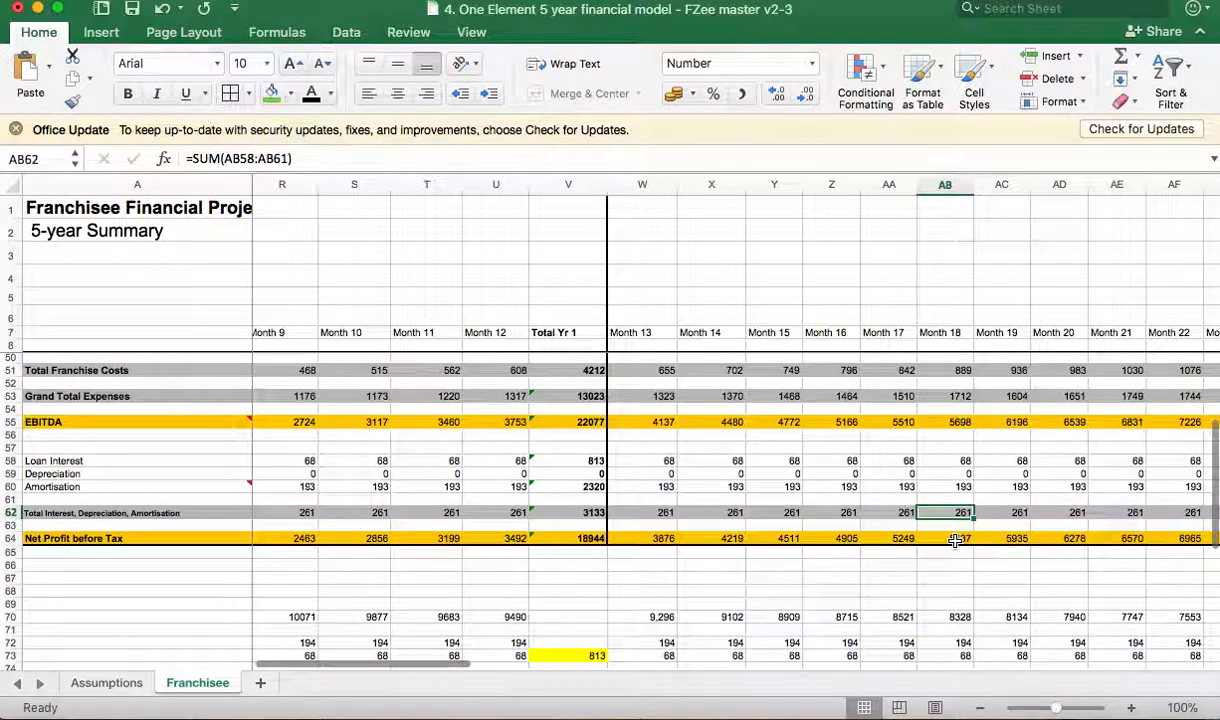
click(955, 540)
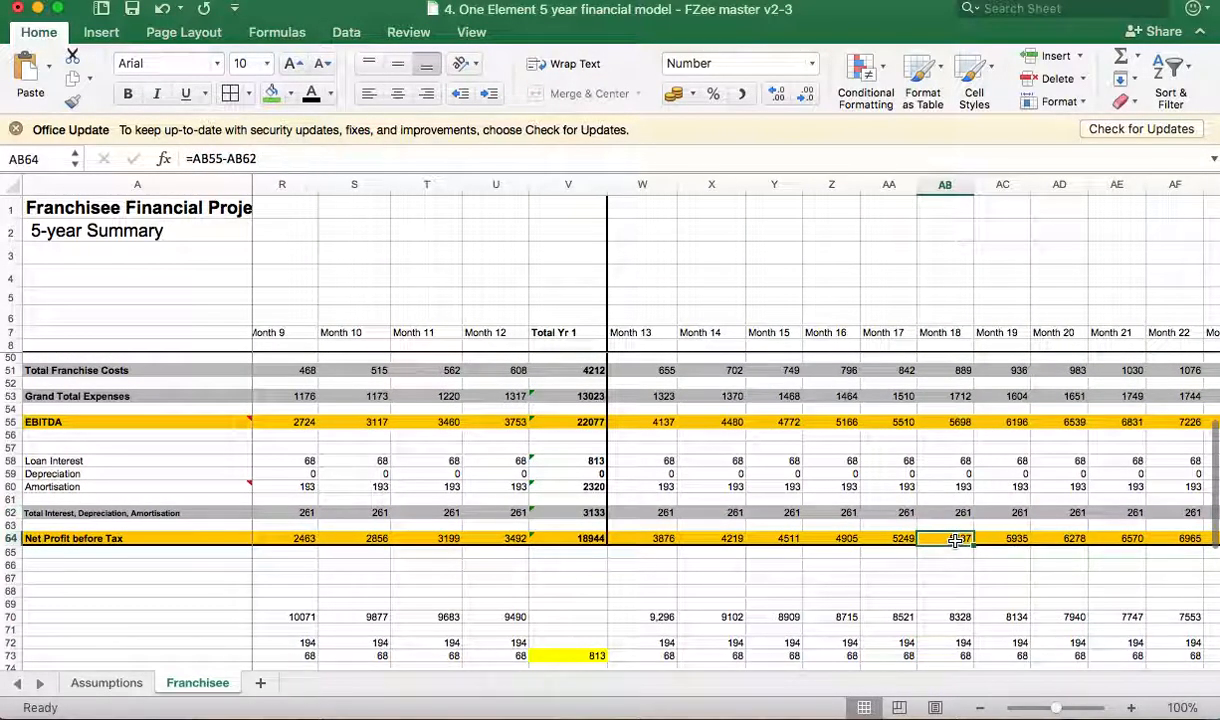
Return to the beginning of the Assumptions sheet and view the Franchise Fees and Levies section
click(101, 683)
scroll(397, 401, up, 10)
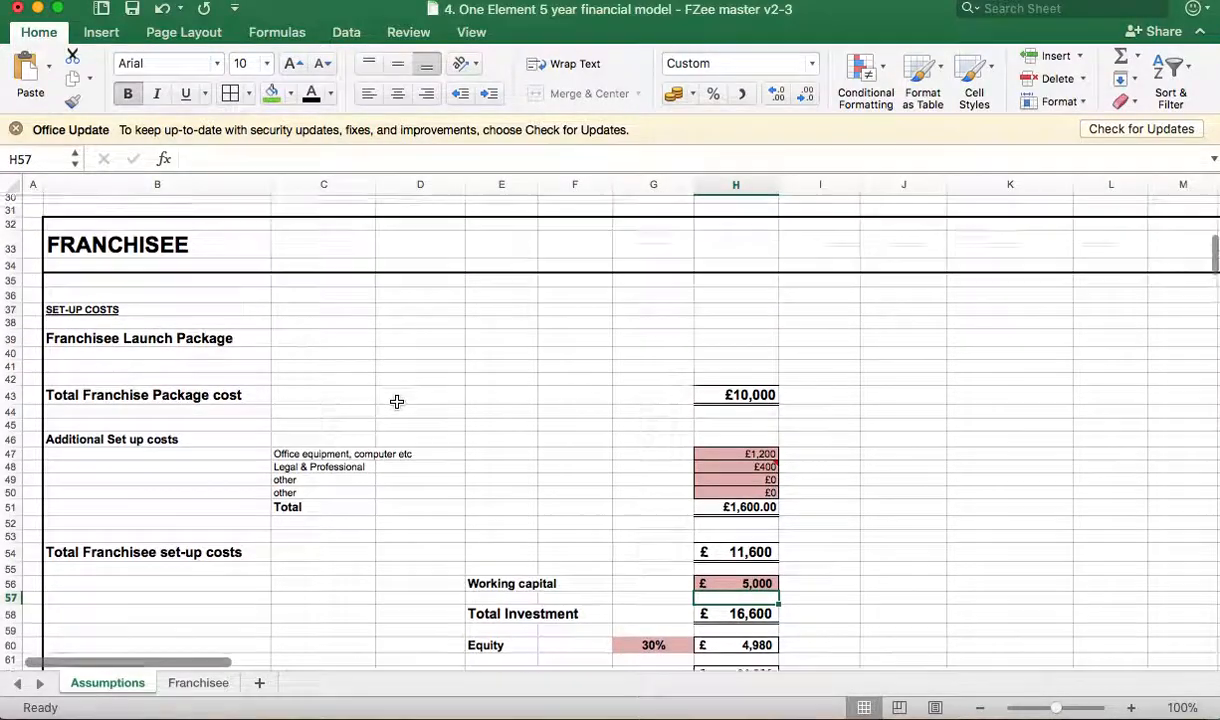
scroll(397, 401, up, 1)
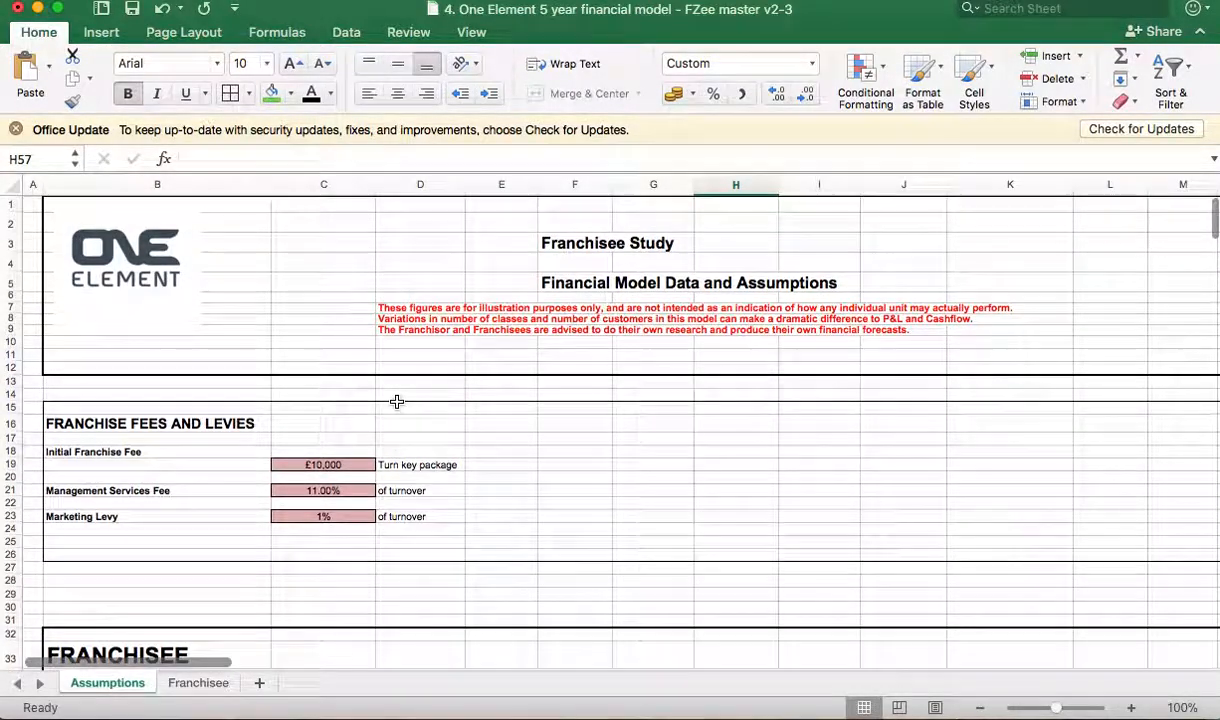